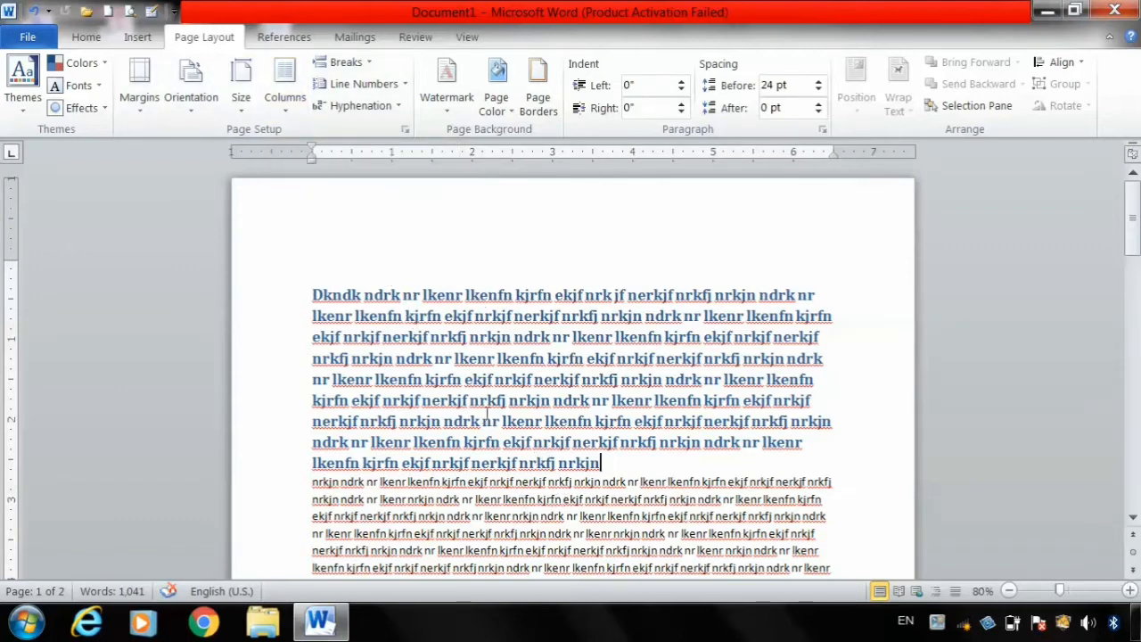
Try the three-column layout on the document, and switch it to two columns.
{"action": "left_click", "coordinate": [286, 116]}
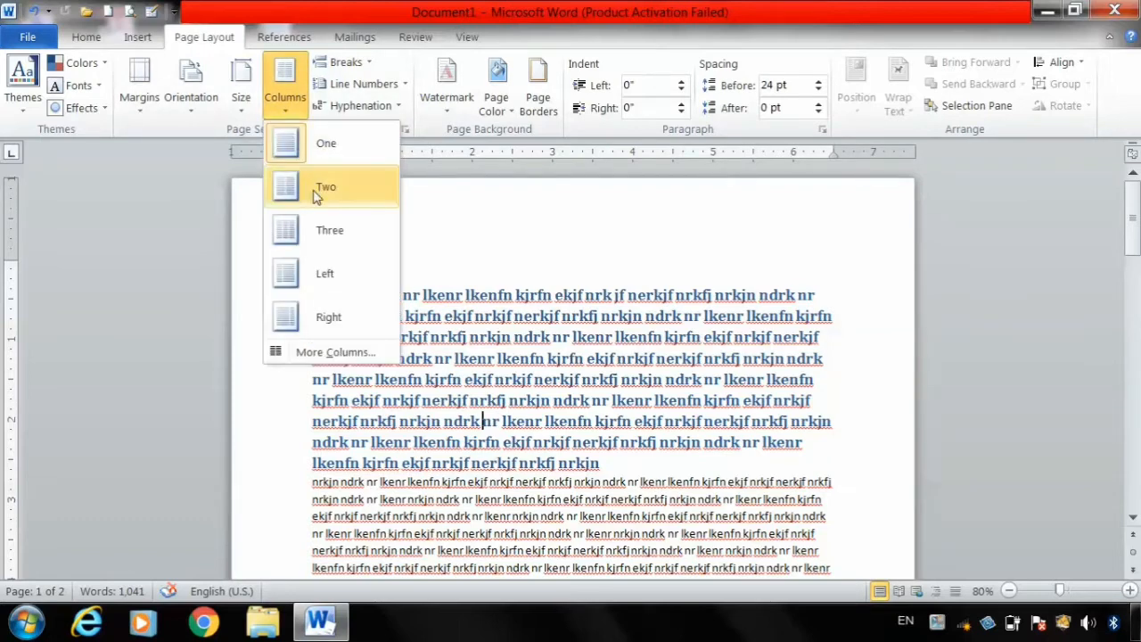
{"action": "left_click", "coordinate": [311, 249]}
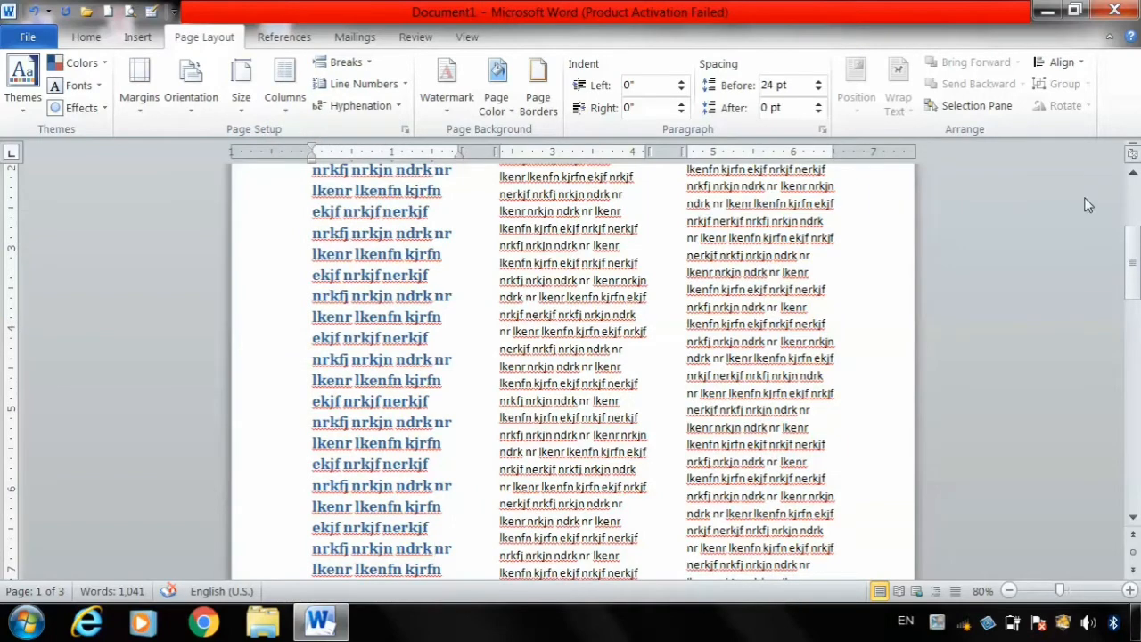
{"action": "scroll", "coordinate": [677, 288], "scroll_direction": "up", "scroll_amount": 4}
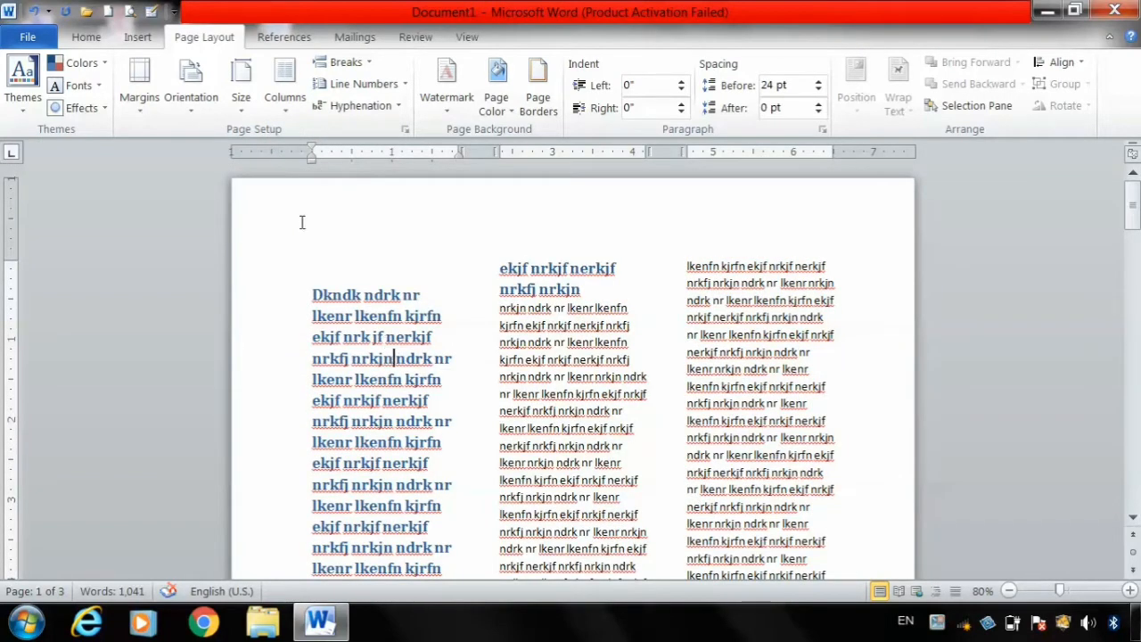
{"action": "left_click", "coordinate": [284, 118]}
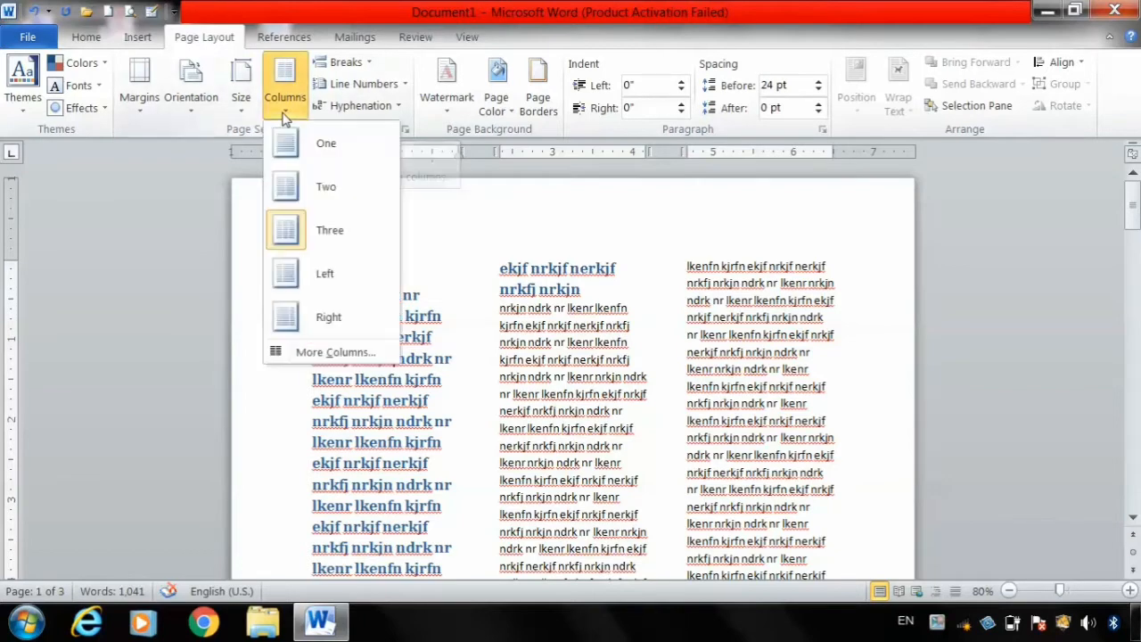
{"action": "left_click", "coordinate": [301, 182]}
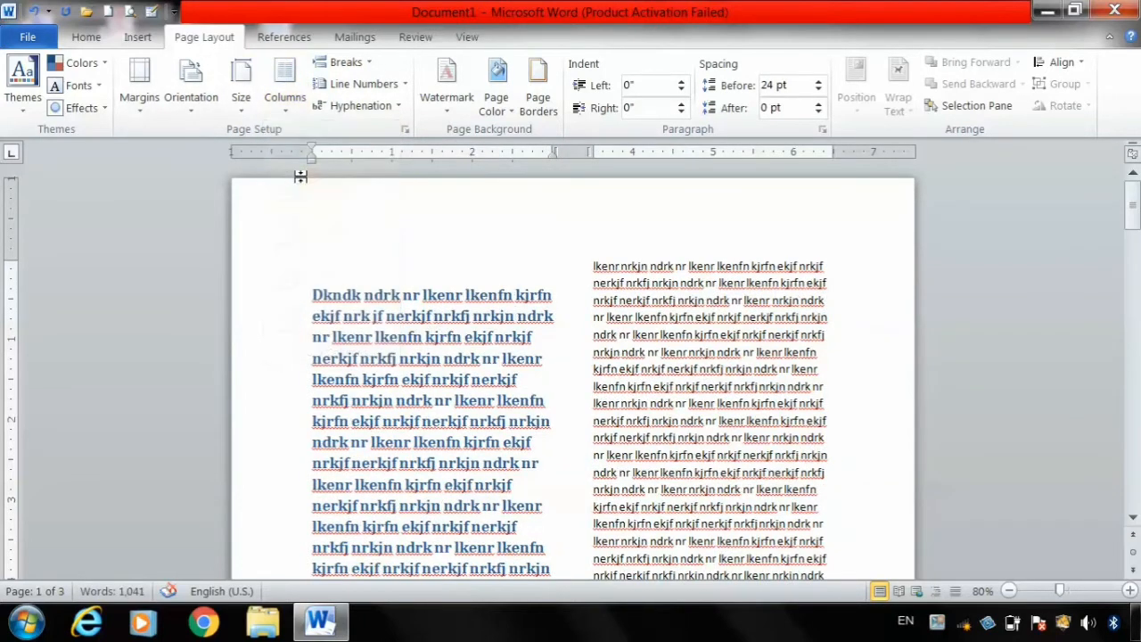
Try the Left column preset on the document, and switch it to the Right preset.
{"action": "left_click", "coordinate": [291, 112]}
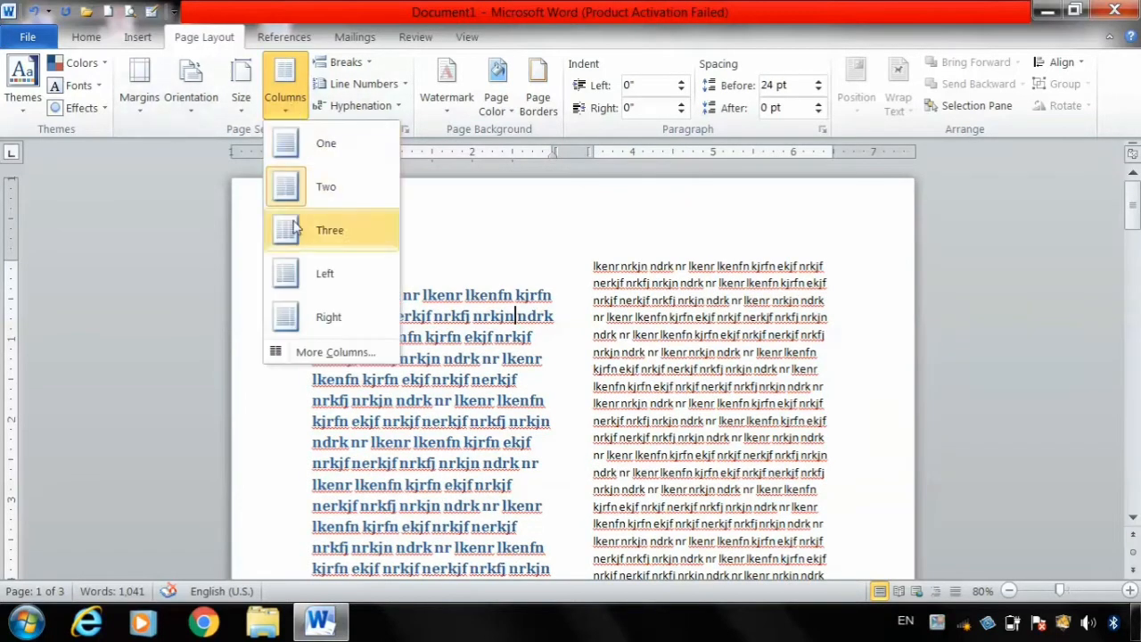
{"action": "left_click", "coordinate": [303, 271]}
{"action": "left_click", "coordinate": [287, 116]}
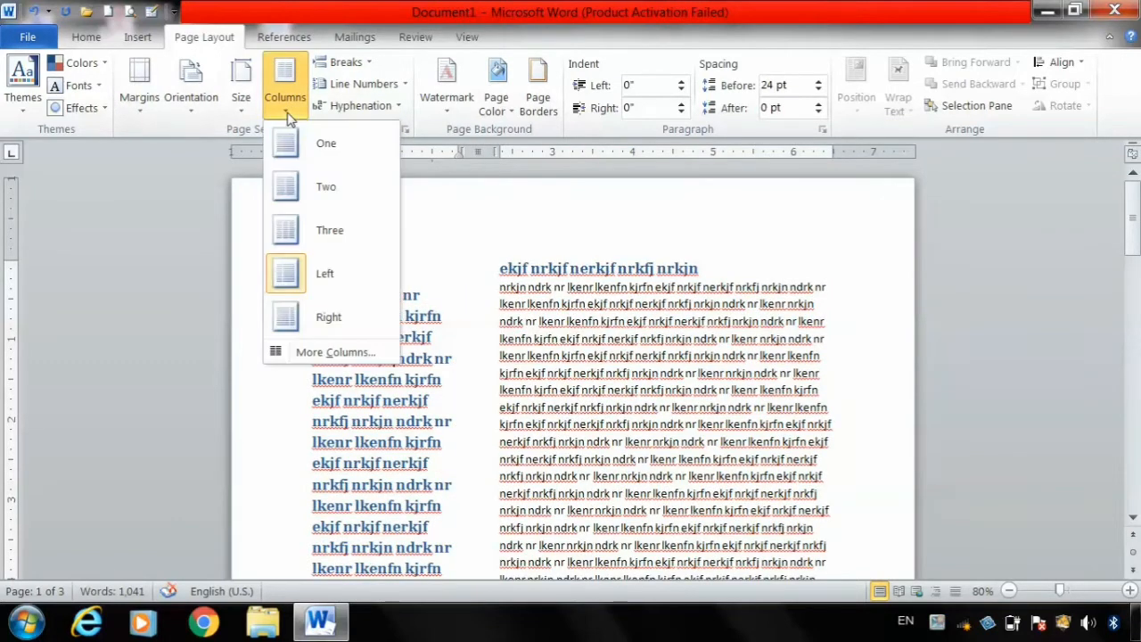
{"action": "left_click", "coordinate": [330, 335]}
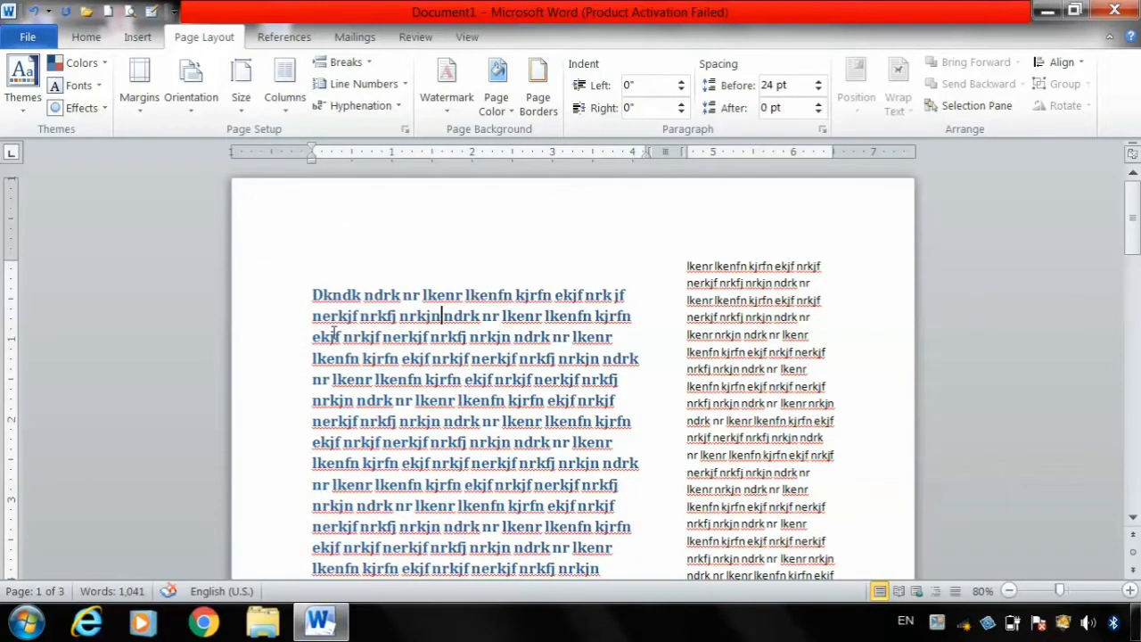
Add a dividing line between the columns throughout the whole document.
{"action": "left_click", "coordinate": [286, 107]}
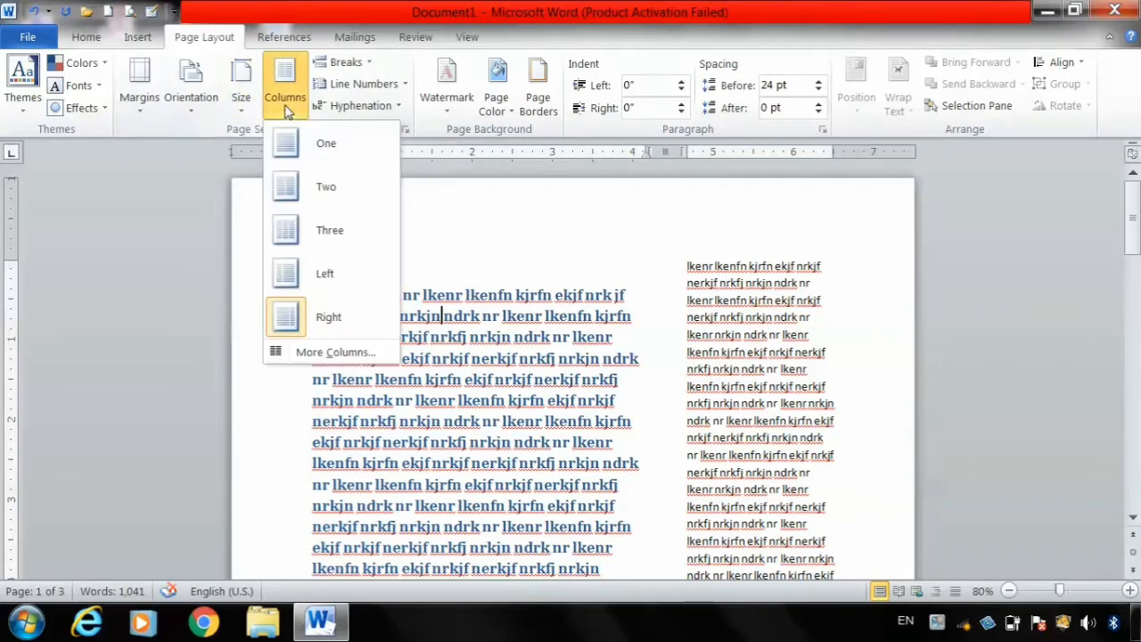
{"action": "left_click", "coordinate": [335, 353]}
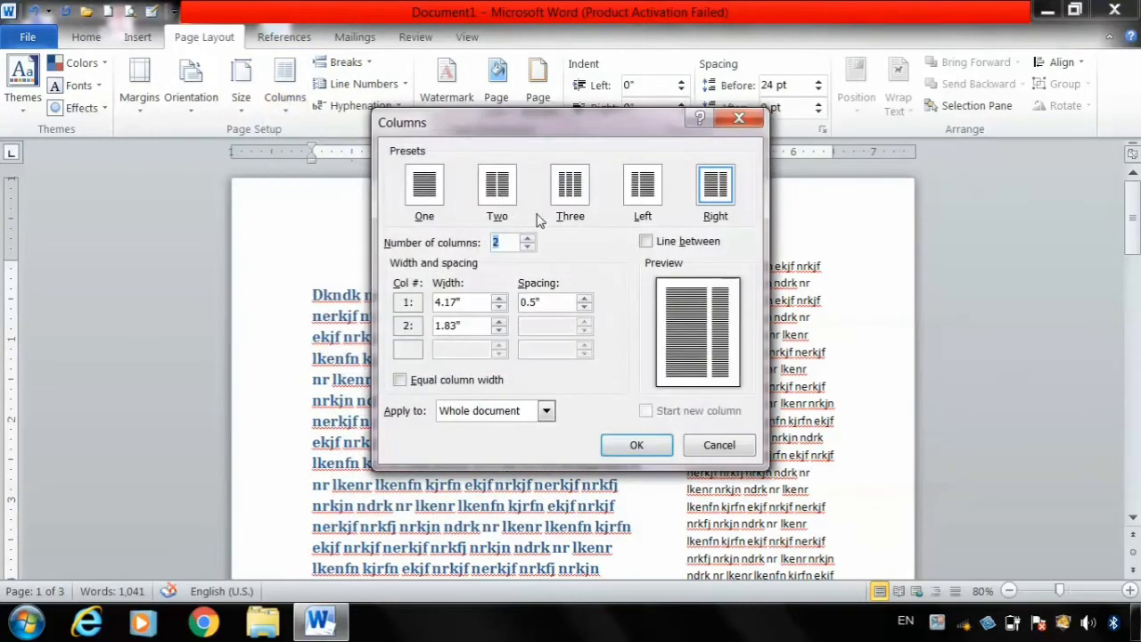
{"action": "left_click", "coordinate": [647, 243]}
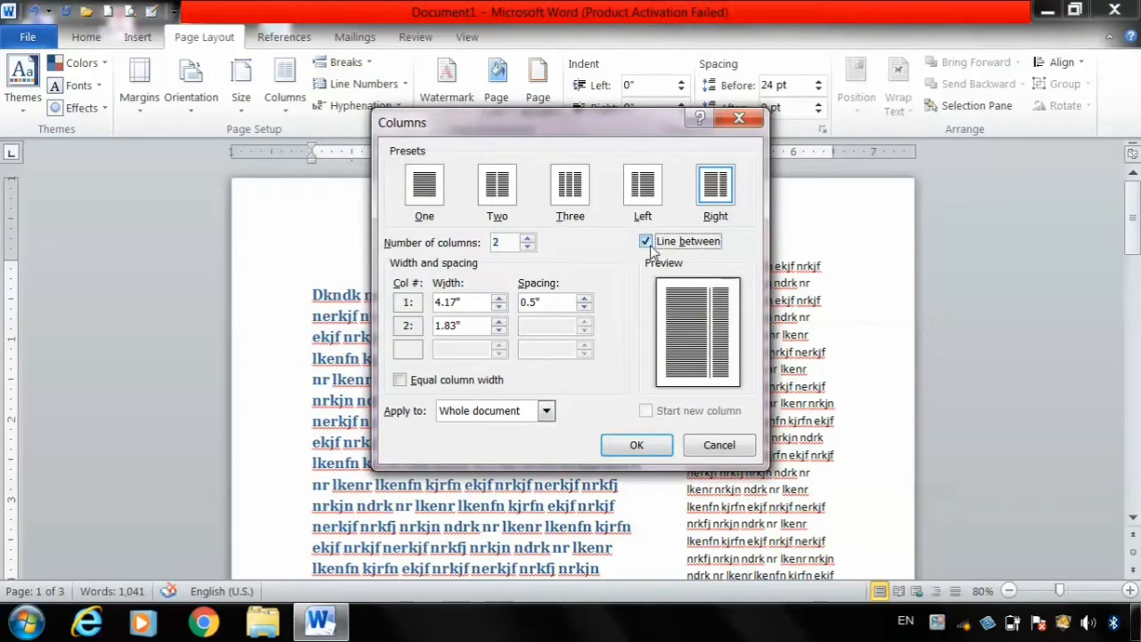
{"action": "left_click", "coordinate": [638, 447]}
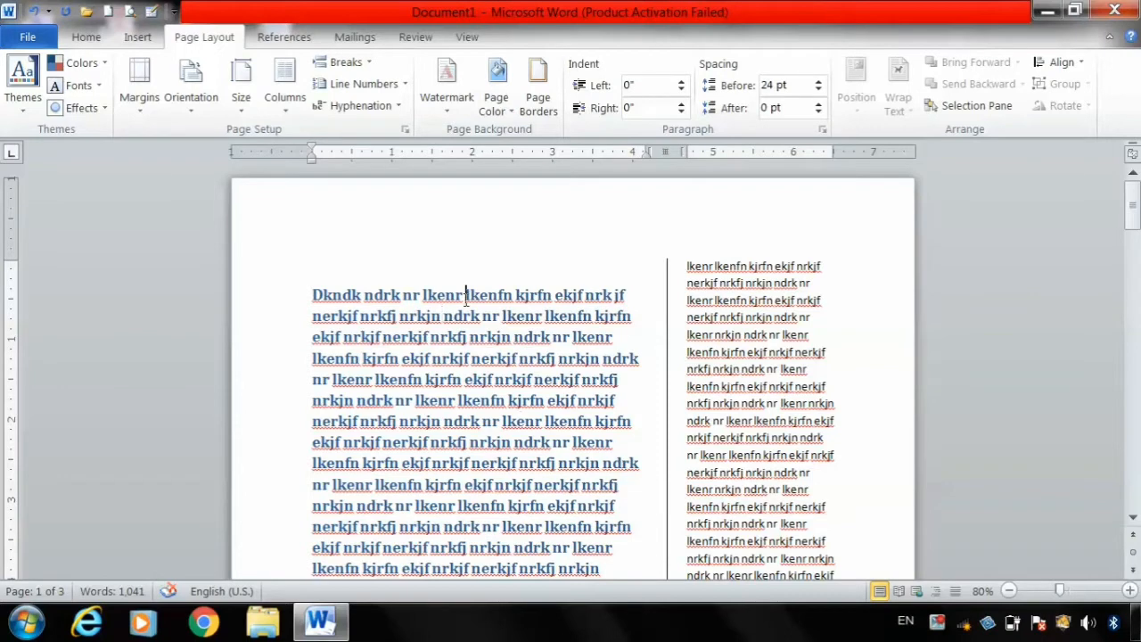
Justify the blue heading paragraph and the body text paragraph in the narrow column.
{"action": "left_click", "coordinate": [89, 37]}
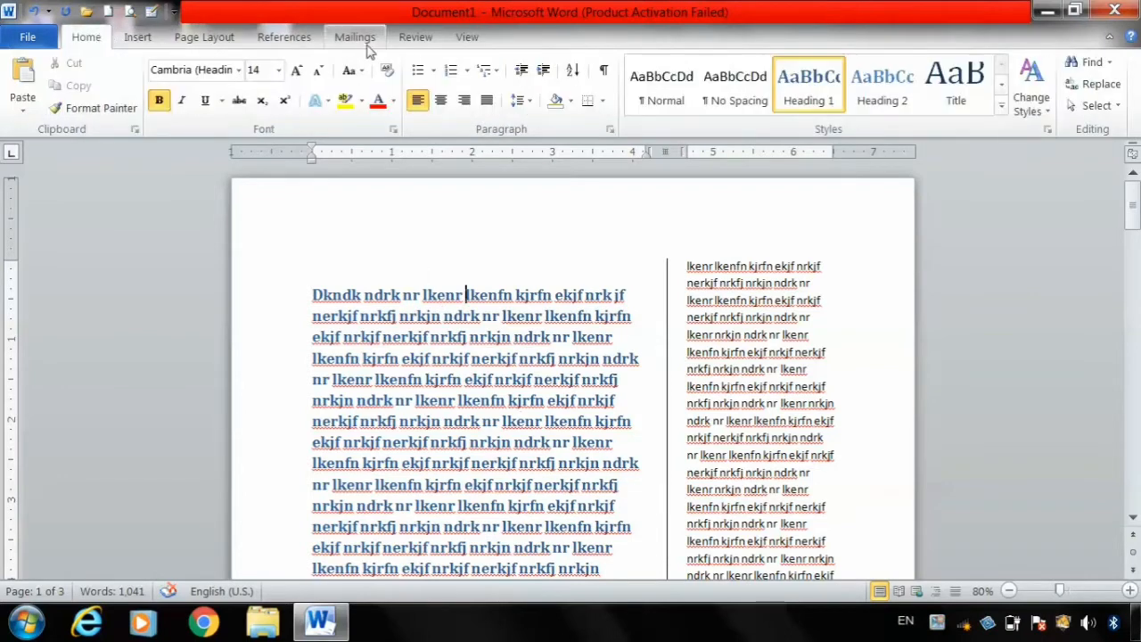
{"action": "left_click", "coordinate": [486, 100]}
{"action": "left_click", "coordinate": [741, 319]}
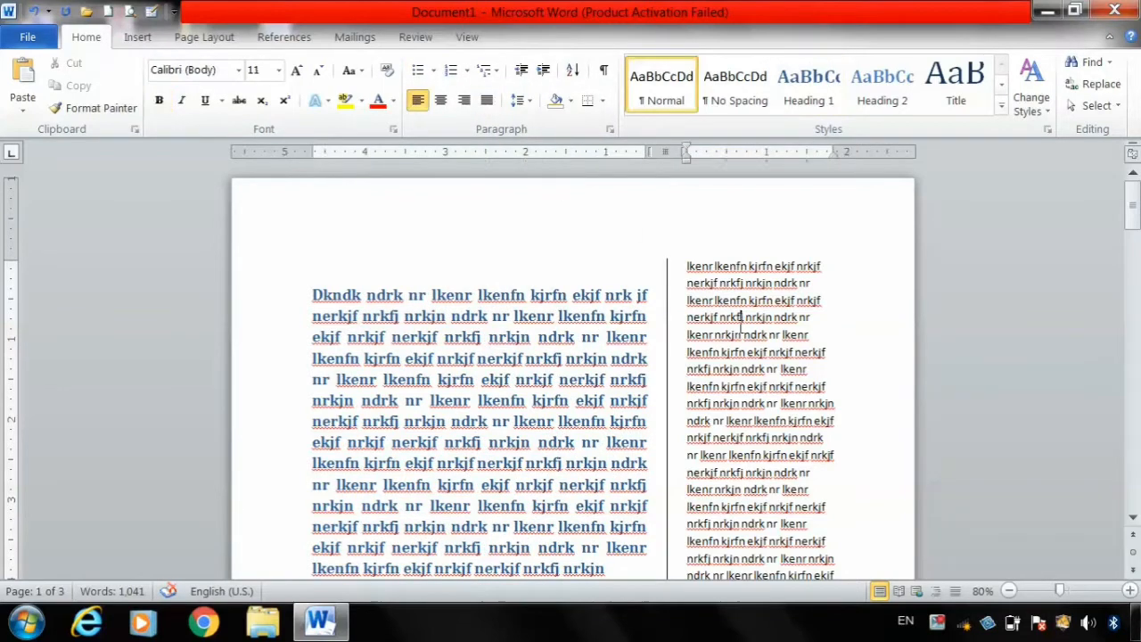
{"action": "left_click", "coordinate": [487, 101]}
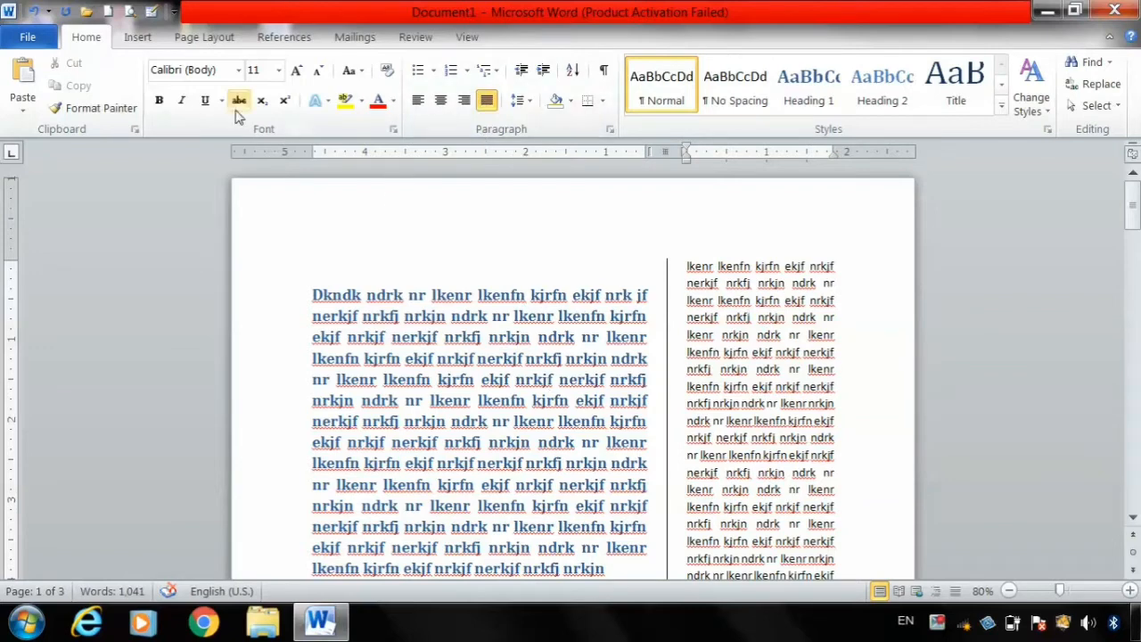
In the detailed column settings, choose the Three preset and turn off equal column width.
{"action": "left_click", "coordinate": [204, 38]}
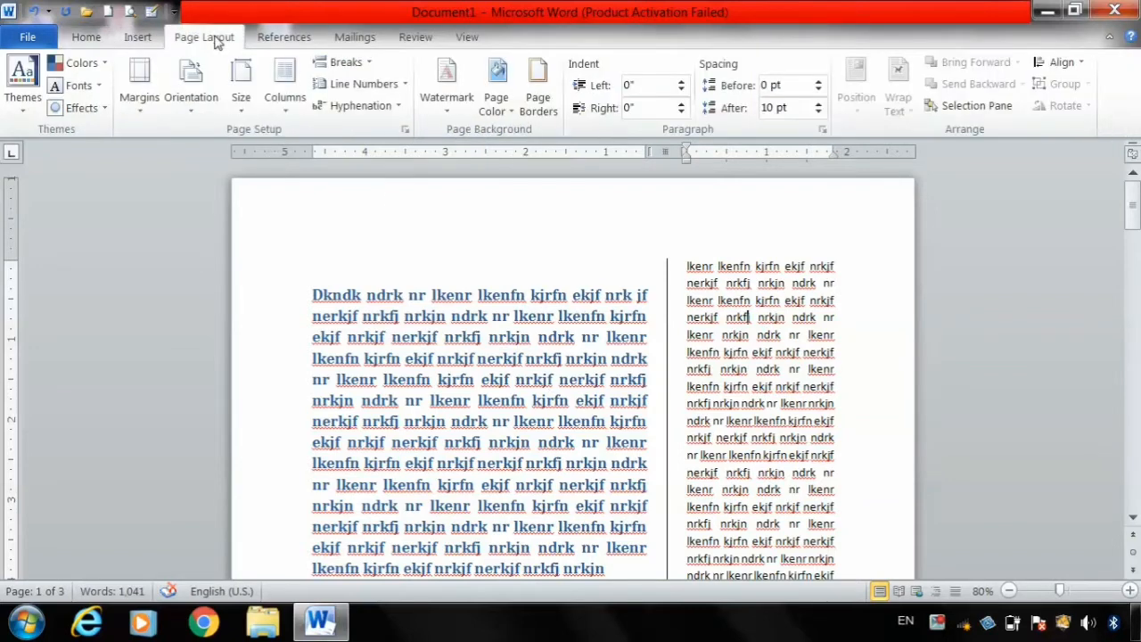
{"action": "left_click", "coordinate": [278, 108]}
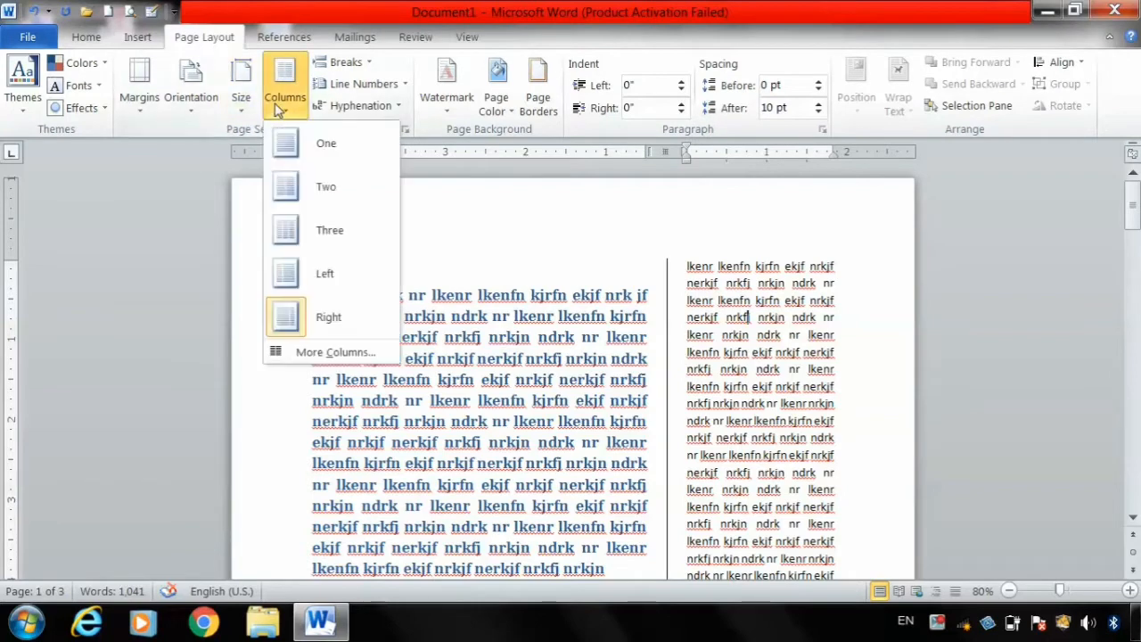
{"action": "left_click", "coordinate": [321, 355]}
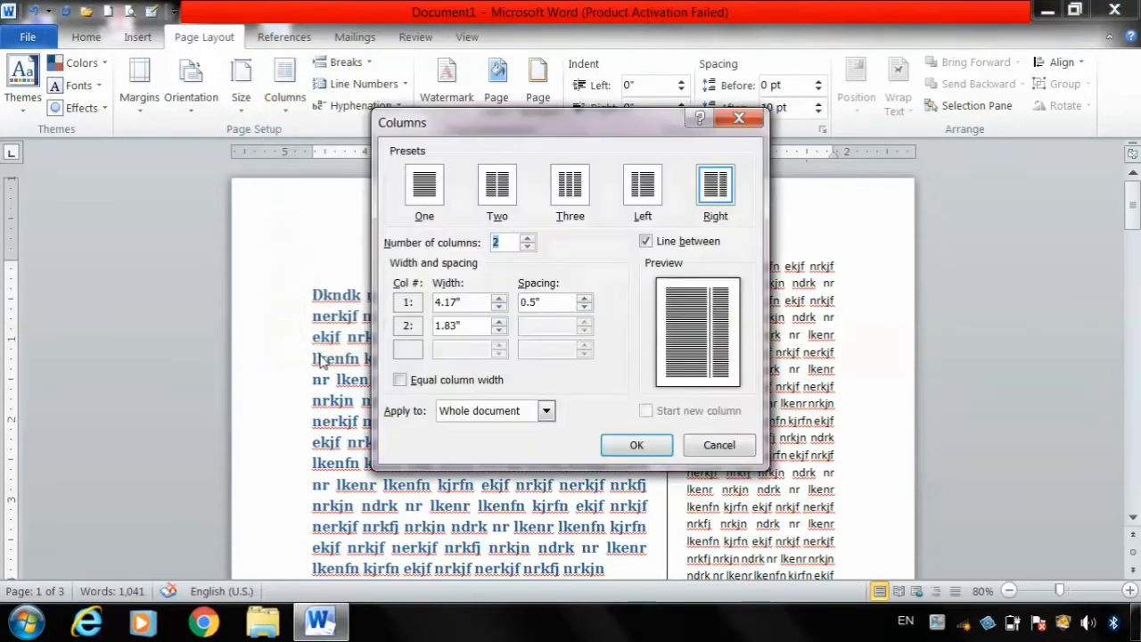
{"action": "left_click", "coordinate": [585, 188]}
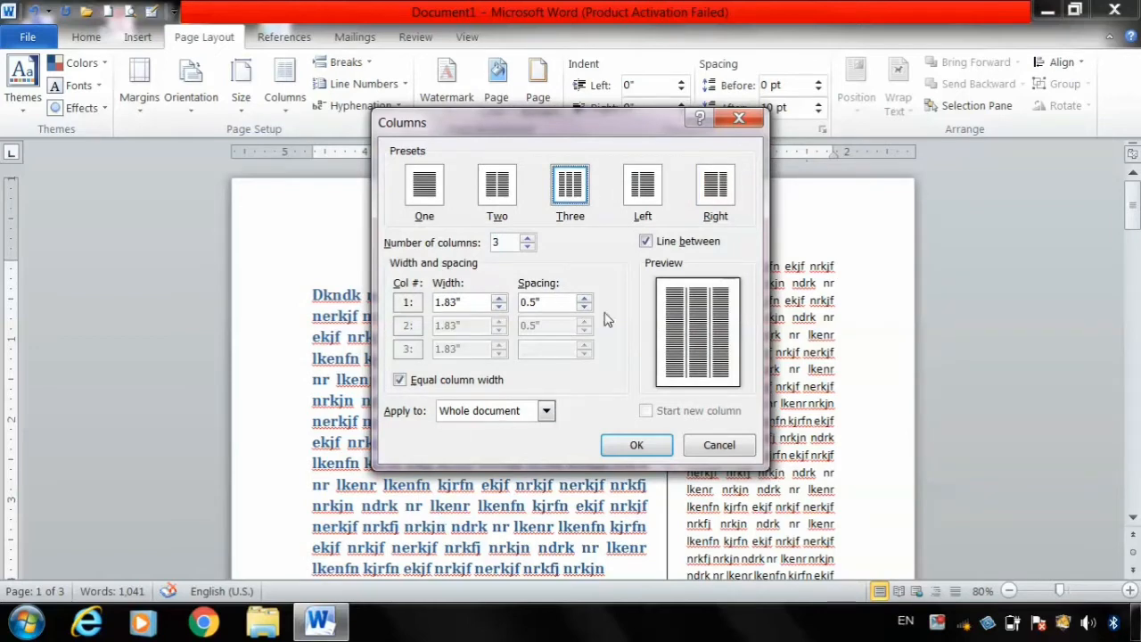
{"action": "left_click", "coordinate": [400, 380]}
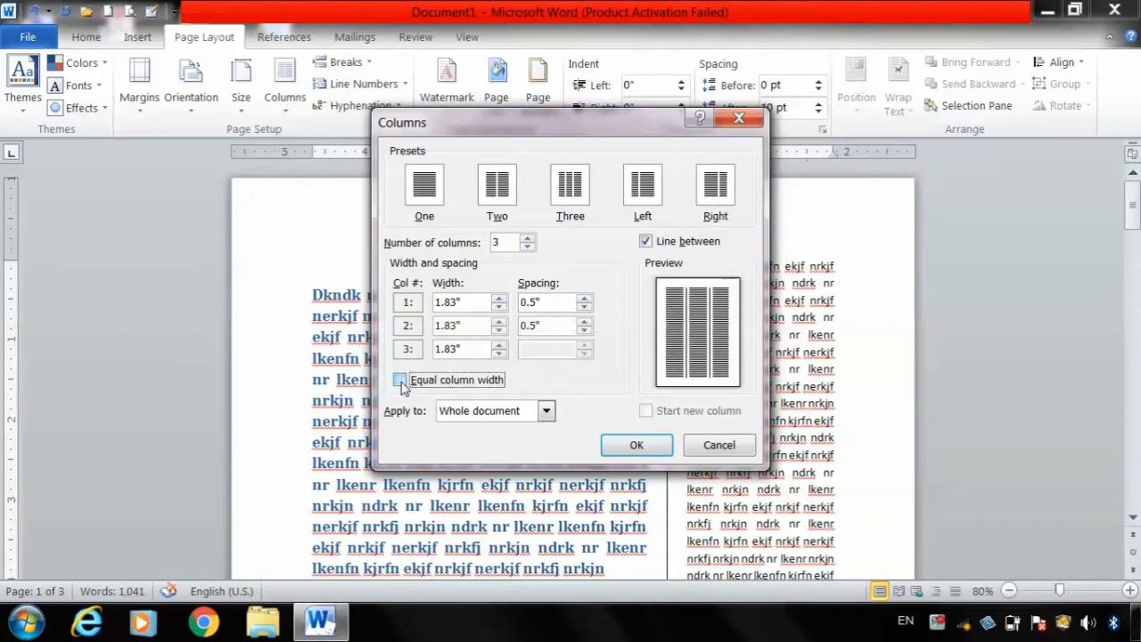
Set the spacing for columns 1 and 2 to 0.3" each.
{"action": "left_click", "coordinate": [585, 307]}
{"action": "left_click", "coordinate": [586, 306]}
{"action": "left_click", "coordinate": [586, 307]}
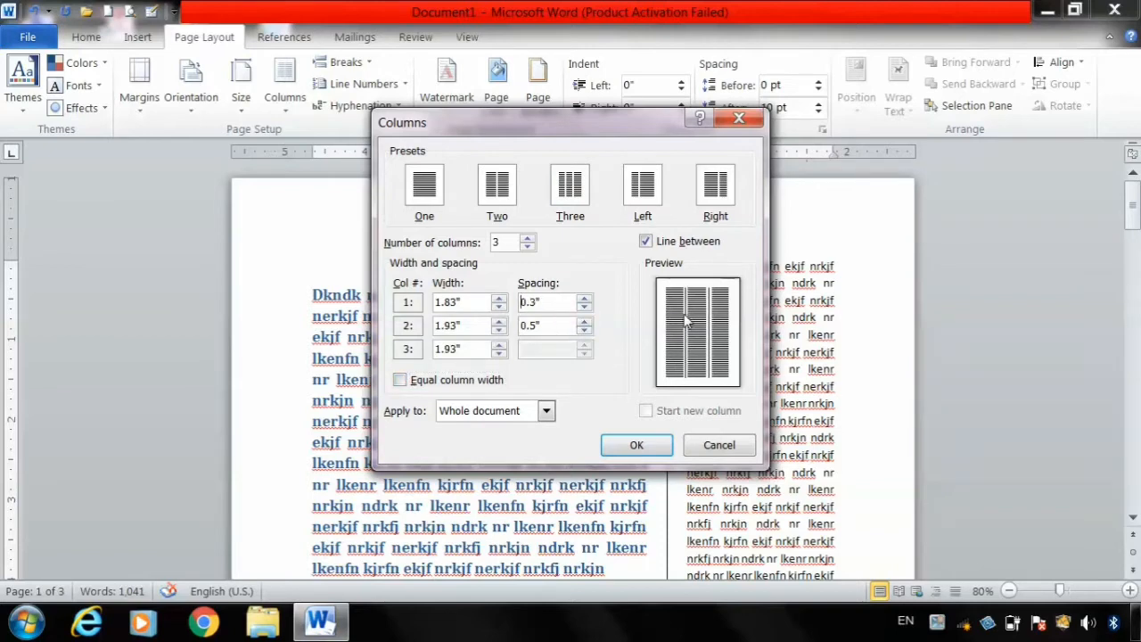
{"action": "left_click", "coordinate": [585, 330]}
{"action": "left_click", "coordinate": [585, 330]}
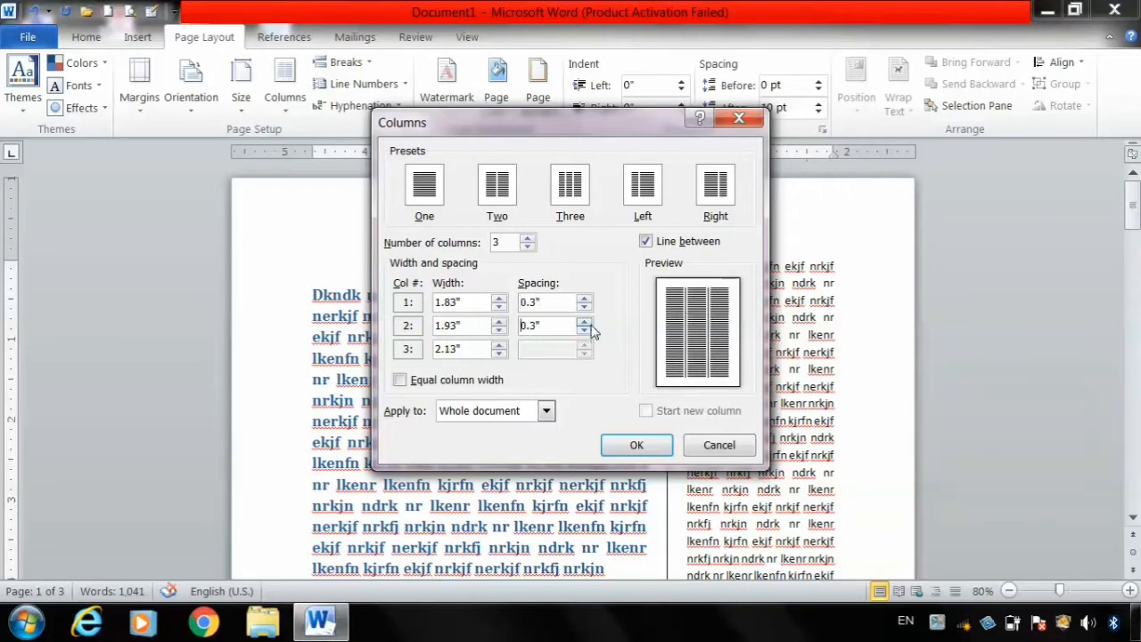
Set the width of column 1 to 2.7" and apply the column settings to the whole document.
{"action": "left_click", "coordinate": [499, 300]}
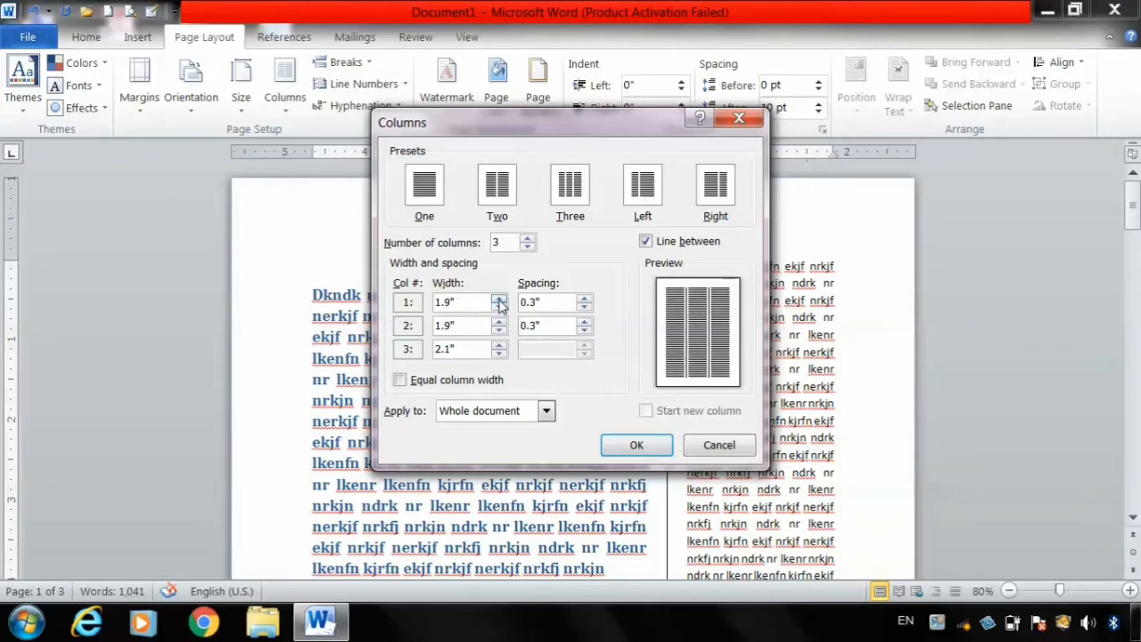
{"action": "left_click", "coordinate": [499, 300]}
{"action": "left_click", "coordinate": [499, 302]}
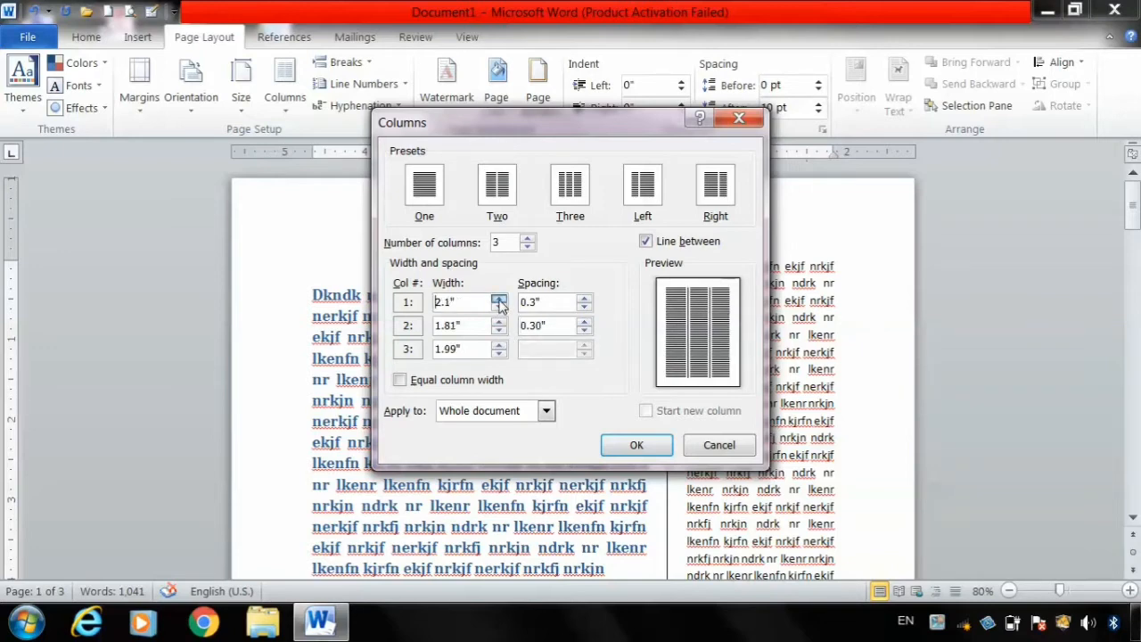
{"action": "left_click", "coordinate": [499, 302]}
{"action": "left_click", "coordinate": [499, 302]}
{"action": "left_click", "coordinate": [499, 302]}
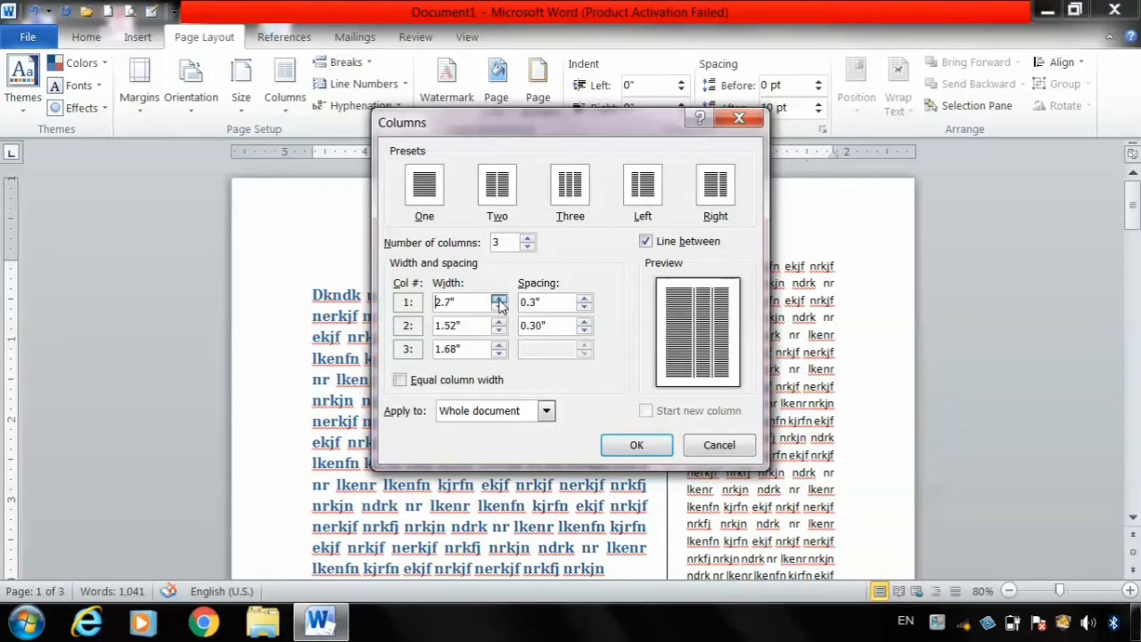
{"action": "left_click", "coordinate": [500, 303]}
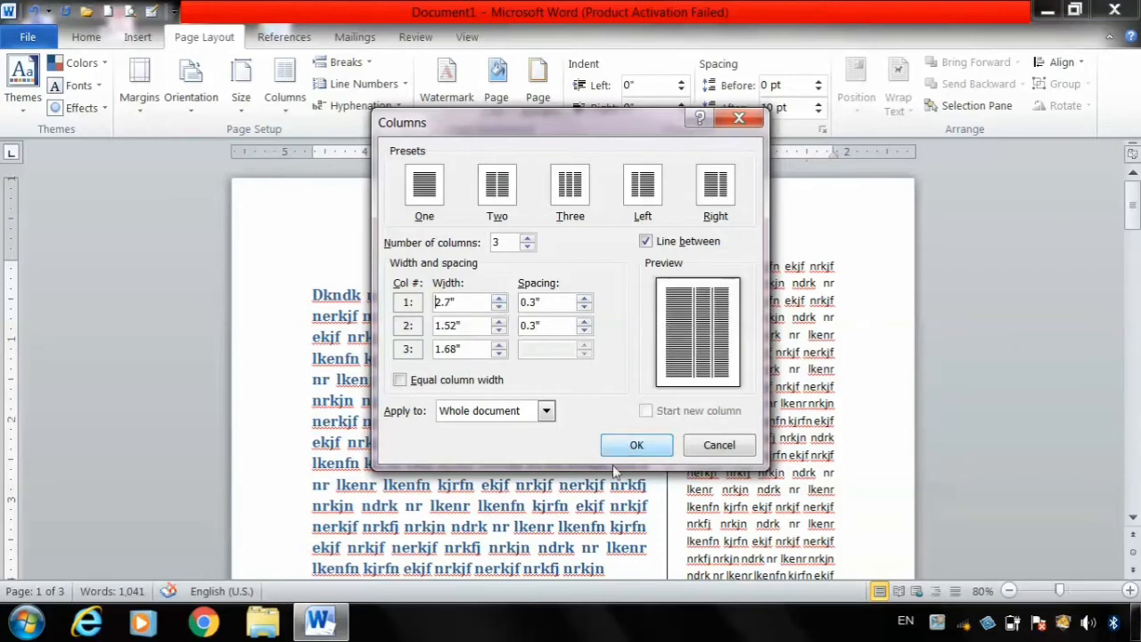
{"action": "left_click", "coordinate": [633, 446]}
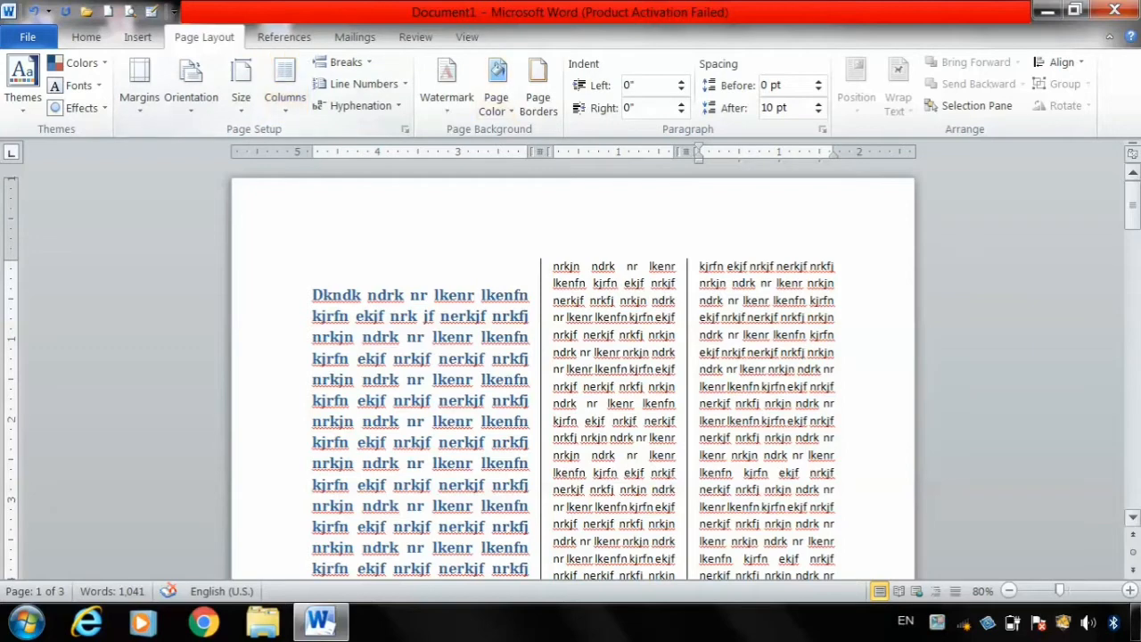
Try the single-column layout on the document and undo it.
{"action": "left_click_drag", "start_coordinate": [1129, 223], "coordinate": [1124, 253]}
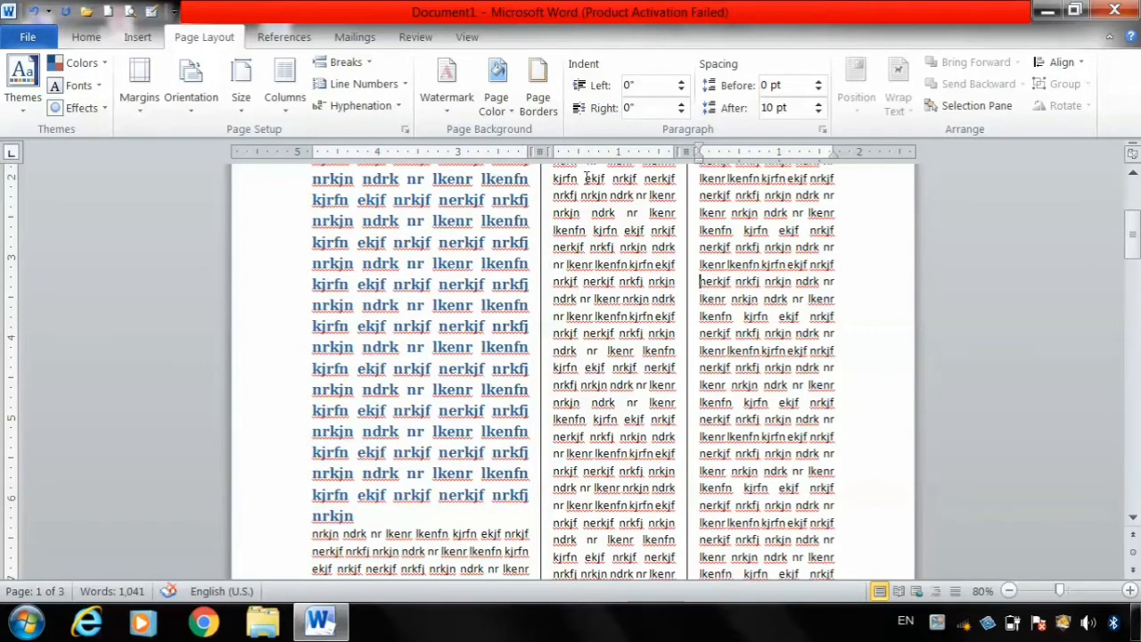
{"action": "left_click", "coordinate": [285, 94]}
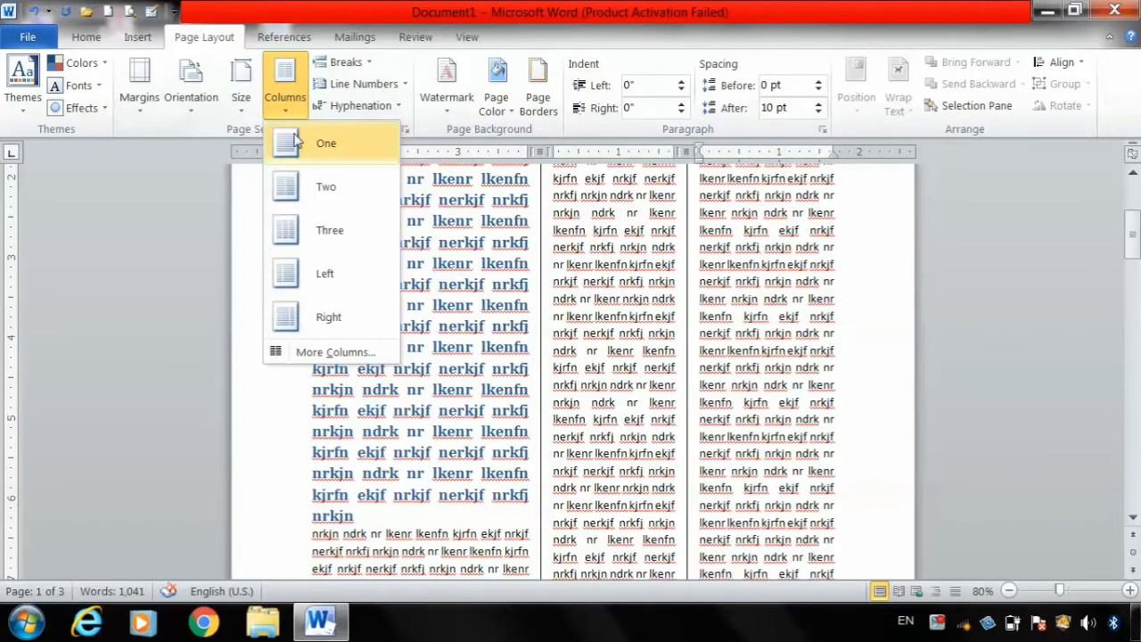
{"action": "left_click", "coordinate": [311, 154]}
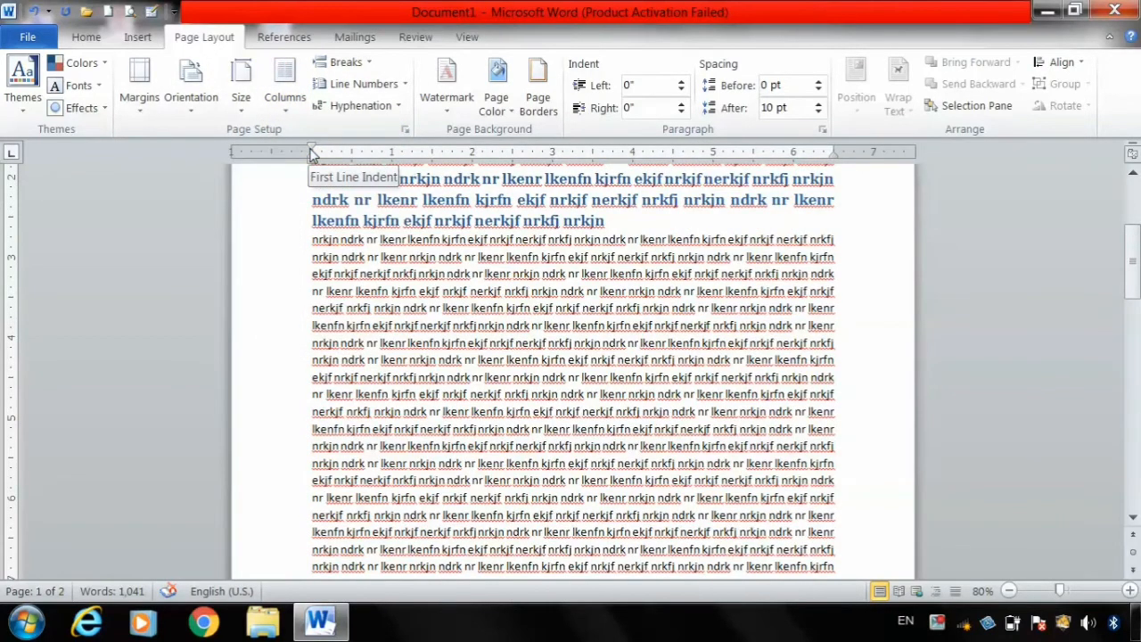
{"action": "key", "text": "ctrl+z"}
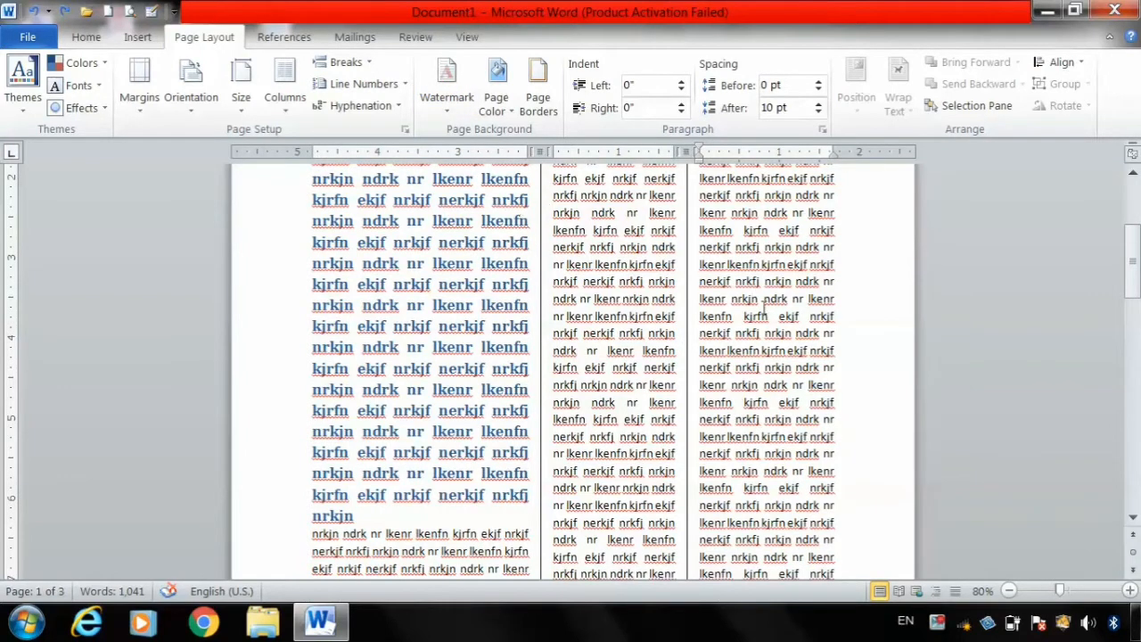
Select the body text from the third column of page 1 through the first lines of page 2, and format only that selection as one column.
{"action": "left_click_drag", "start_coordinate": [700, 280], "coordinate": [754, 357]}
{"action": "left_click_drag", "start_coordinate": [757, 189], "coordinate": [539, 294]}
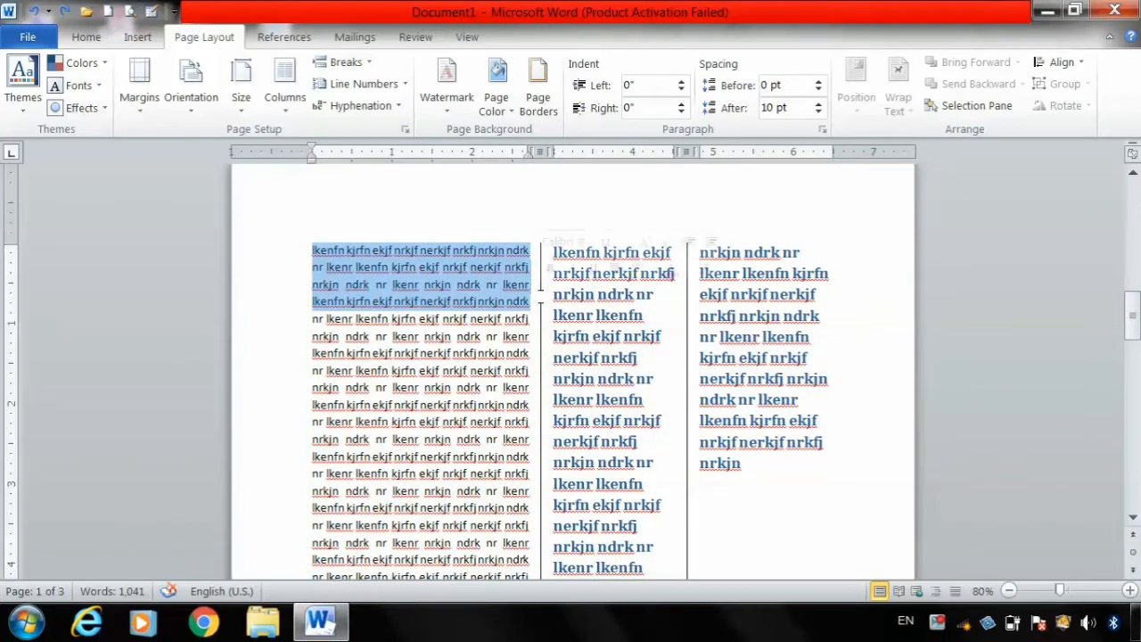
{"action": "left_click", "coordinate": [285, 98]}
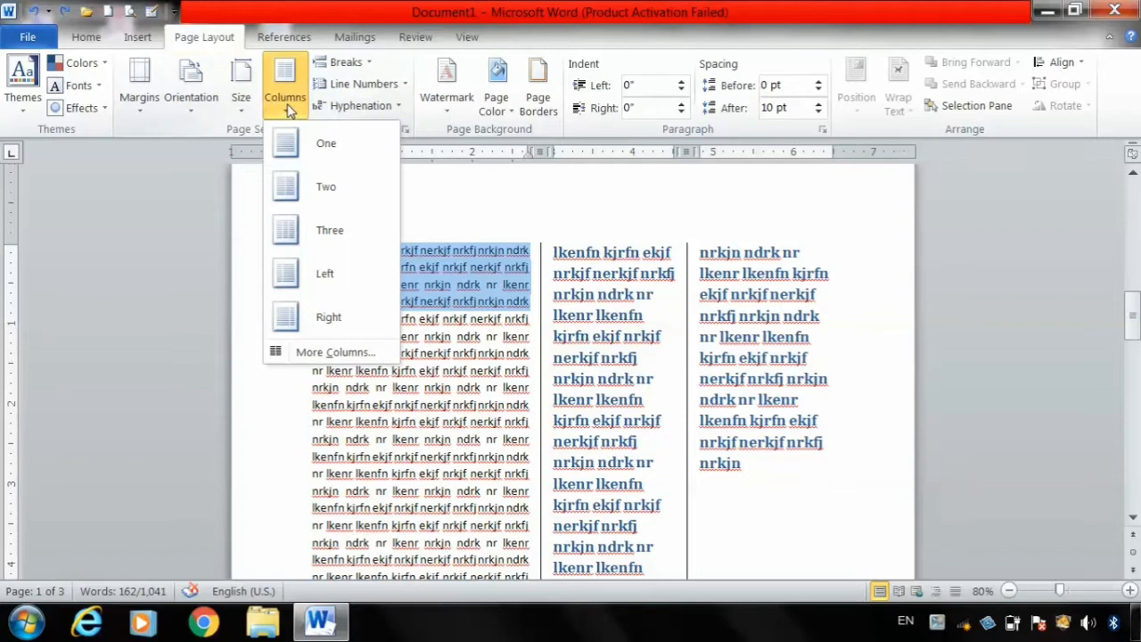
{"action": "left_click", "coordinate": [331, 145]}
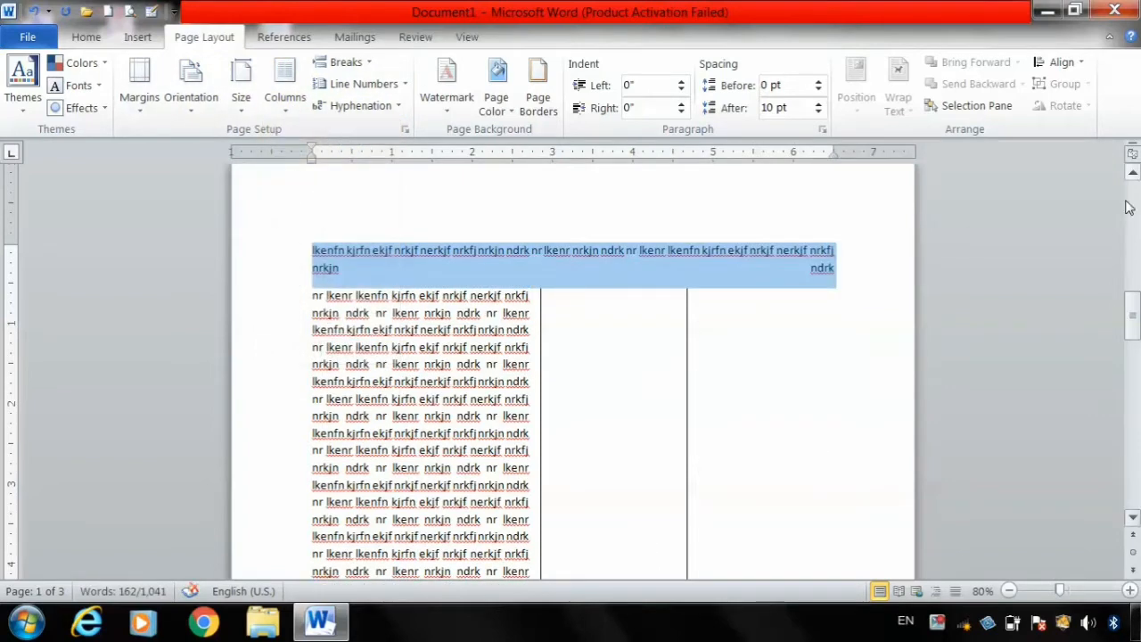
{"action": "left_click", "coordinate": [1133, 174]}
{"action": "left_click", "coordinate": [1133, 175]}
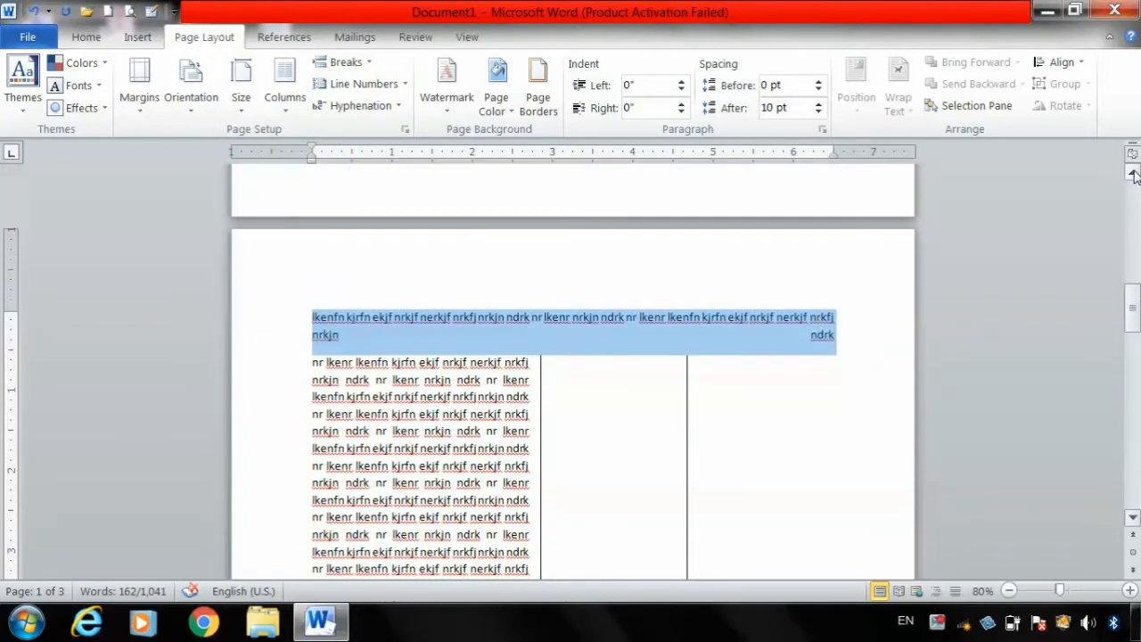
Examine how the single-column text on pages 1 and 2 sits against the three-column sections around it.
{"action": "left_click", "coordinate": [1132, 175]}
{"action": "left_click", "coordinate": [1133, 175]}
{"action": "left_click", "coordinate": [1133, 175]}
{"action": "left_click", "coordinate": [1133, 175]}
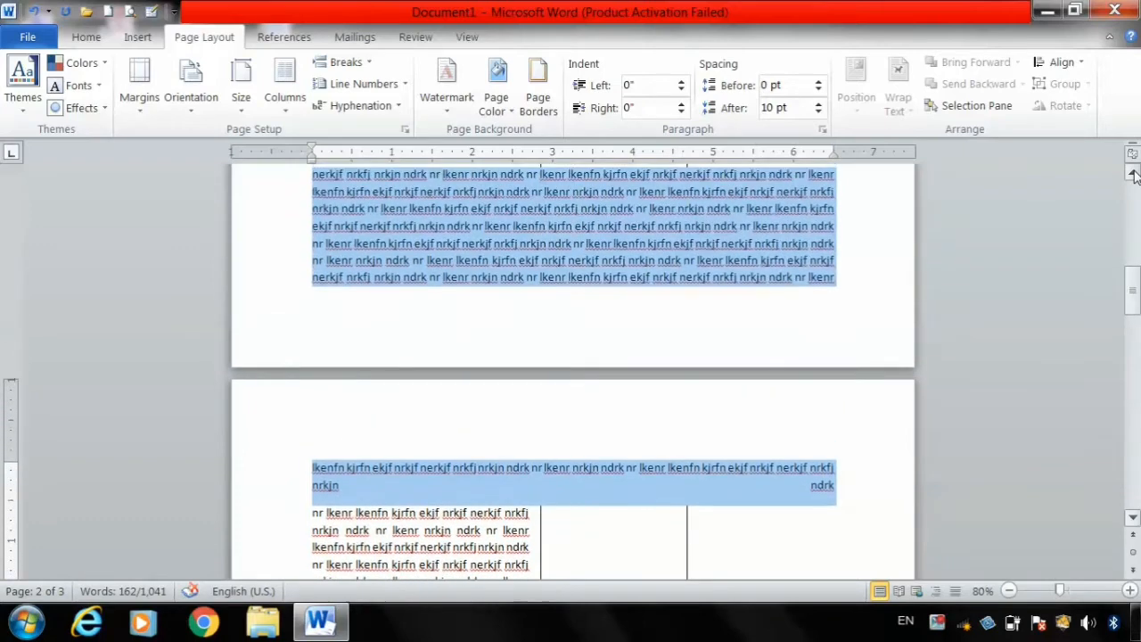
{"action": "left_click", "coordinate": [1133, 175]}
{"action": "left_click", "coordinate": [1133, 175]}
{"action": "left_click", "coordinate": [1133, 174]}
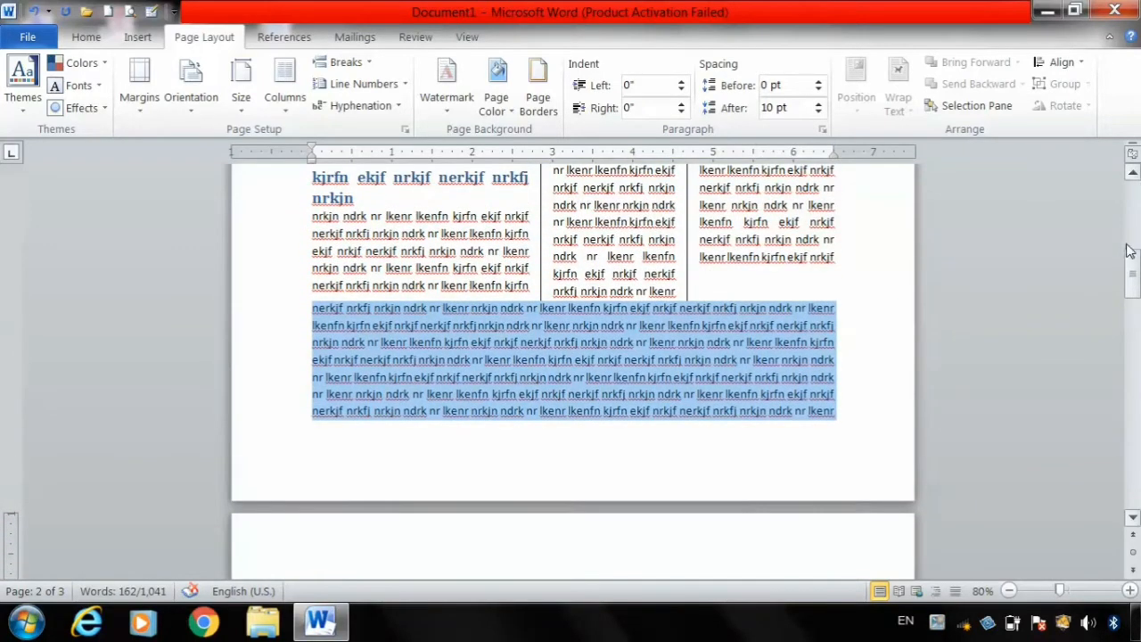
Select the remaining body text in the first column of page 2 and format it as two columns.
{"action": "left_click_drag", "start_coordinate": [1132, 256], "coordinate": [1127, 326]}
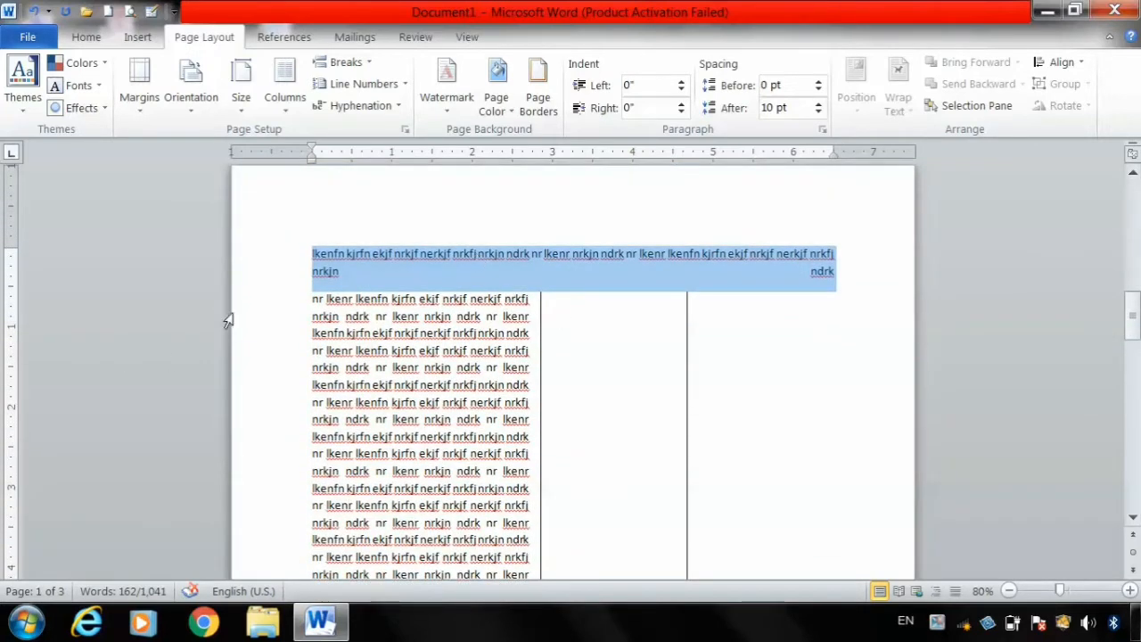
{"action": "left_click_drag", "start_coordinate": [310, 299], "coordinate": [523, 529]}
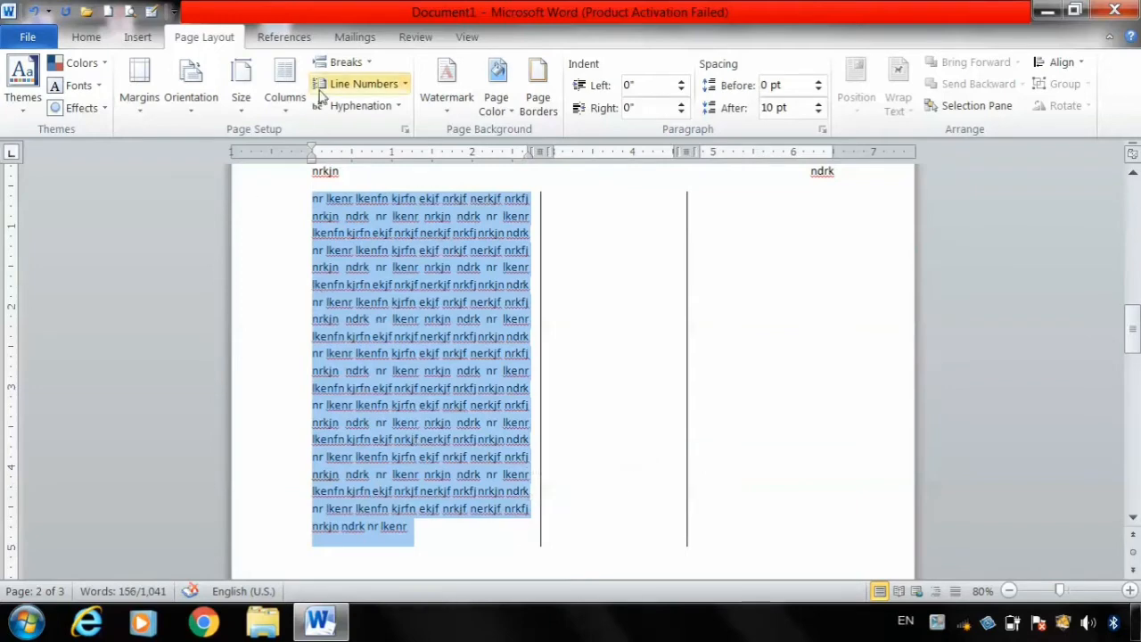
{"action": "left_click", "coordinate": [287, 112]}
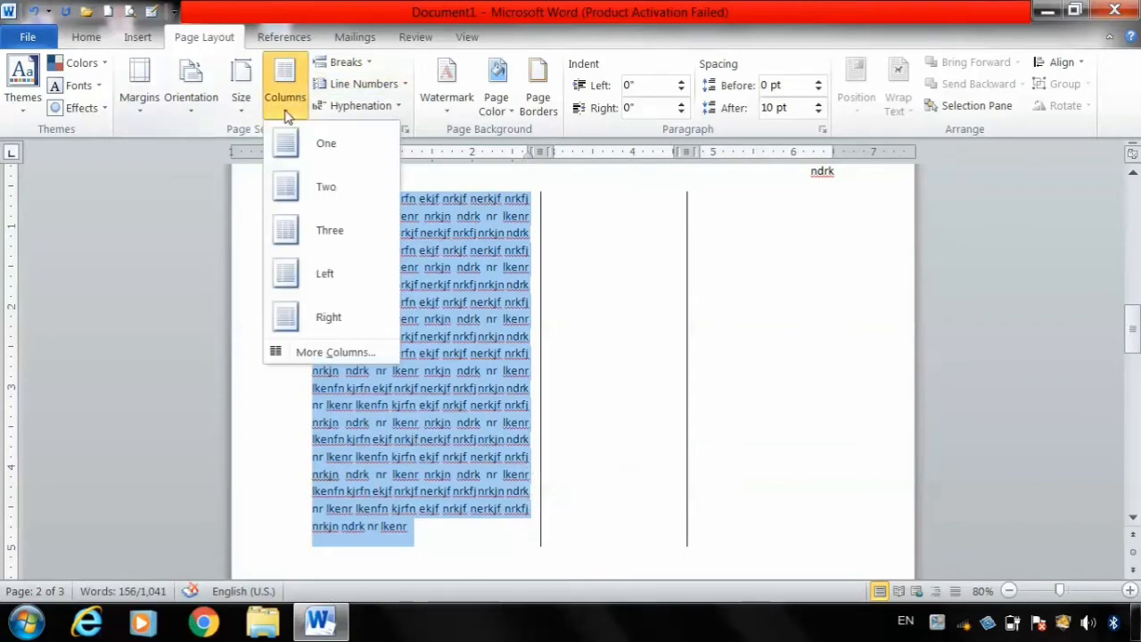
{"action": "left_click", "coordinate": [316, 196]}
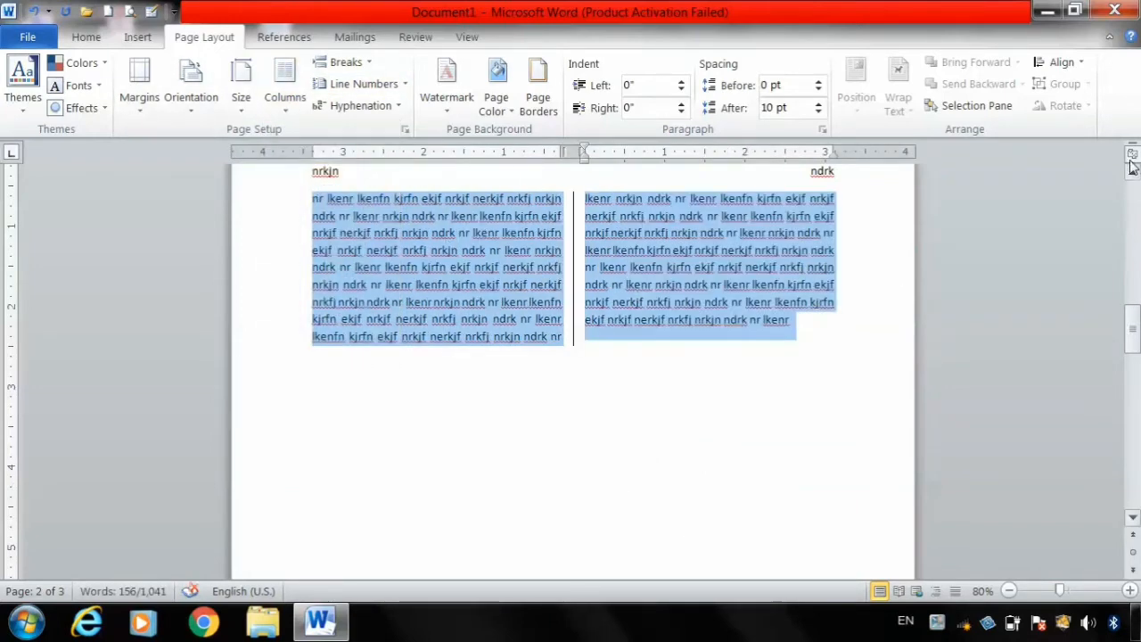
Split the single-column paragraph on page 1 in its fourth line, just before the last letter of "kjrfn".
{"action": "scroll", "coordinate": [1132, 200], "scroll_direction": "up", "scroll_amount": 10}
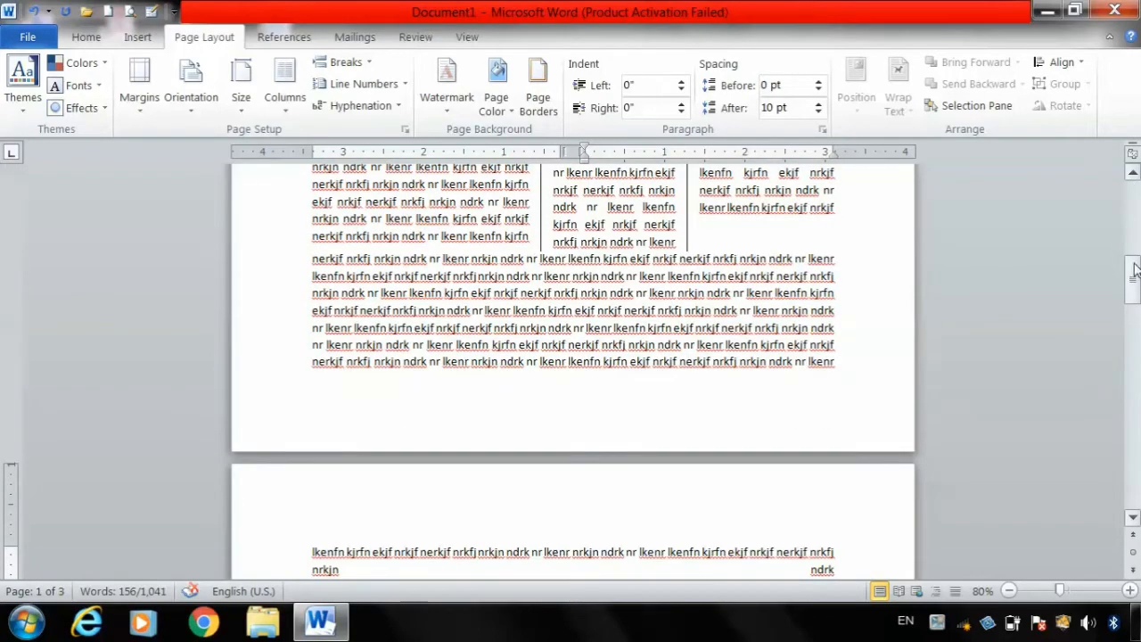
{"action": "mouse_move", "coordinate": [1134, 277]}
{"action": "left_mouse_down"}
{"action": "mouse_move", "coordinate": [1127, 245]}
{"action": "mouse_move", "coordinate": [1128, 268]}
{"action": "left_mouse_up"}
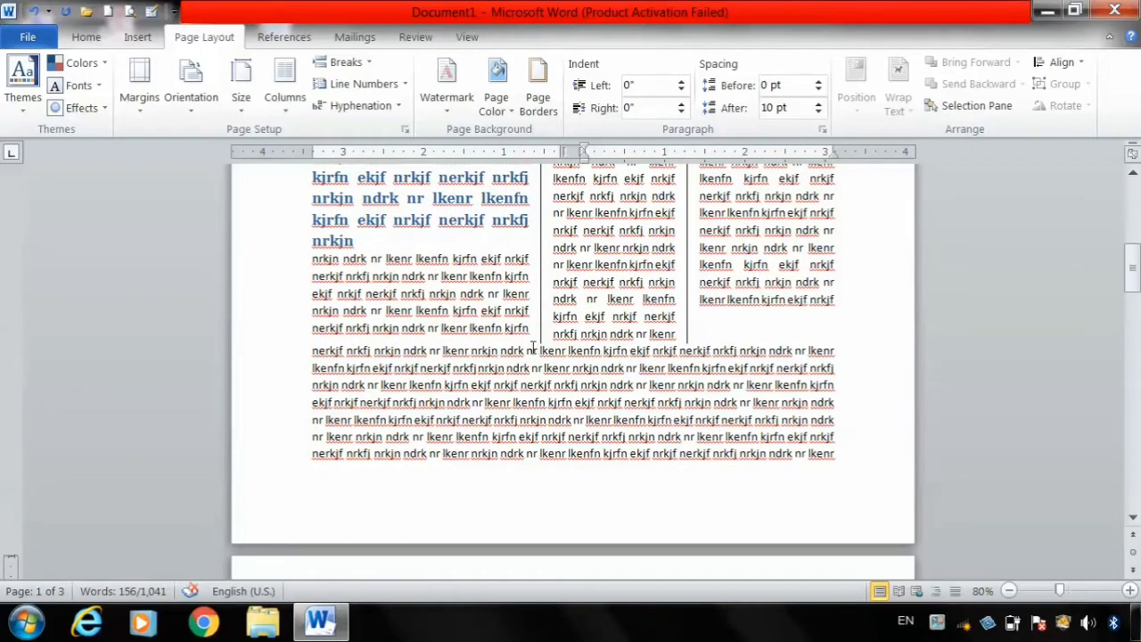
{"action": "left_click", "coordinate": [567, 402]}
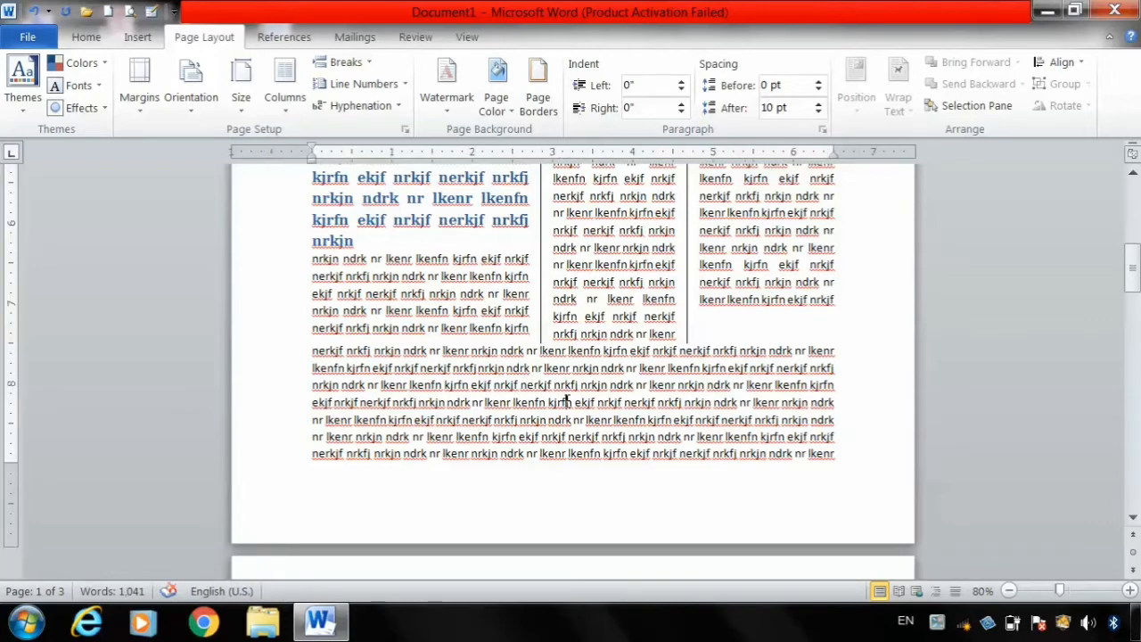
{"action": "key", "text": "Return"}
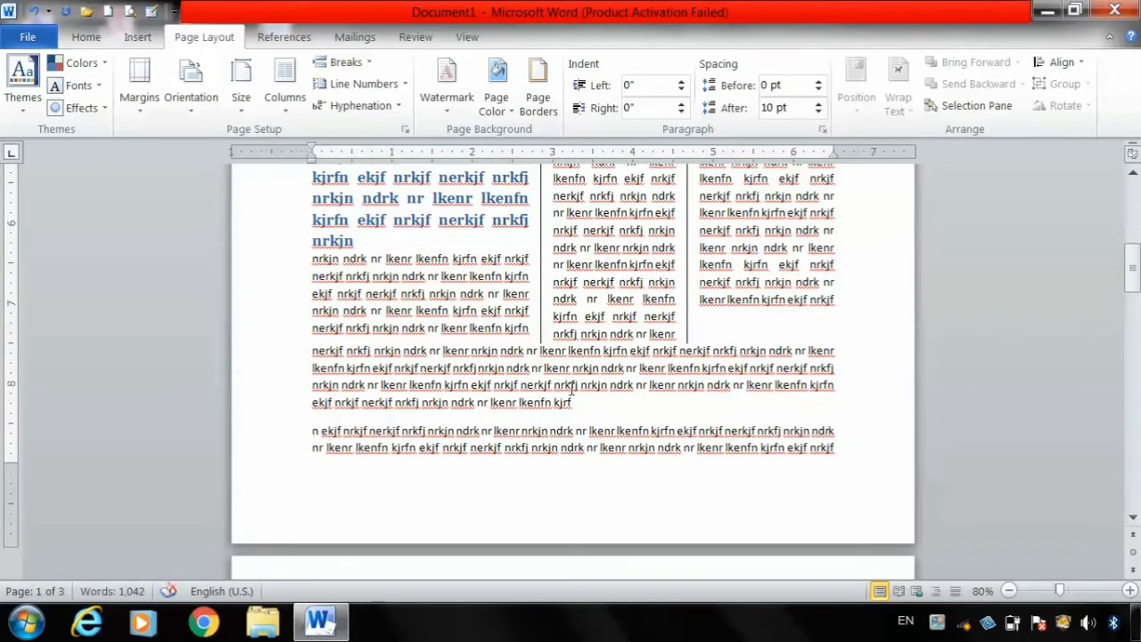
Apply a two-column layout to the text from the new paragraph on page 1 onward, using the "This point forward" scope.
{"action": "left_click", "coordinate": [287, 112]}
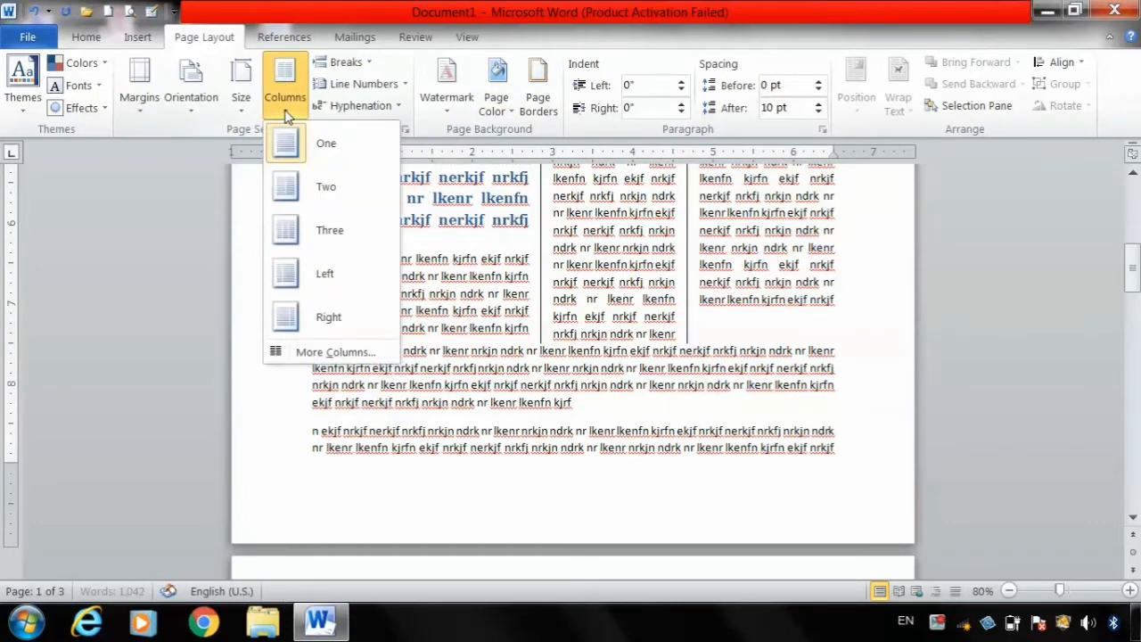
{"action": "left_click", "coordinate": [330, 351]}
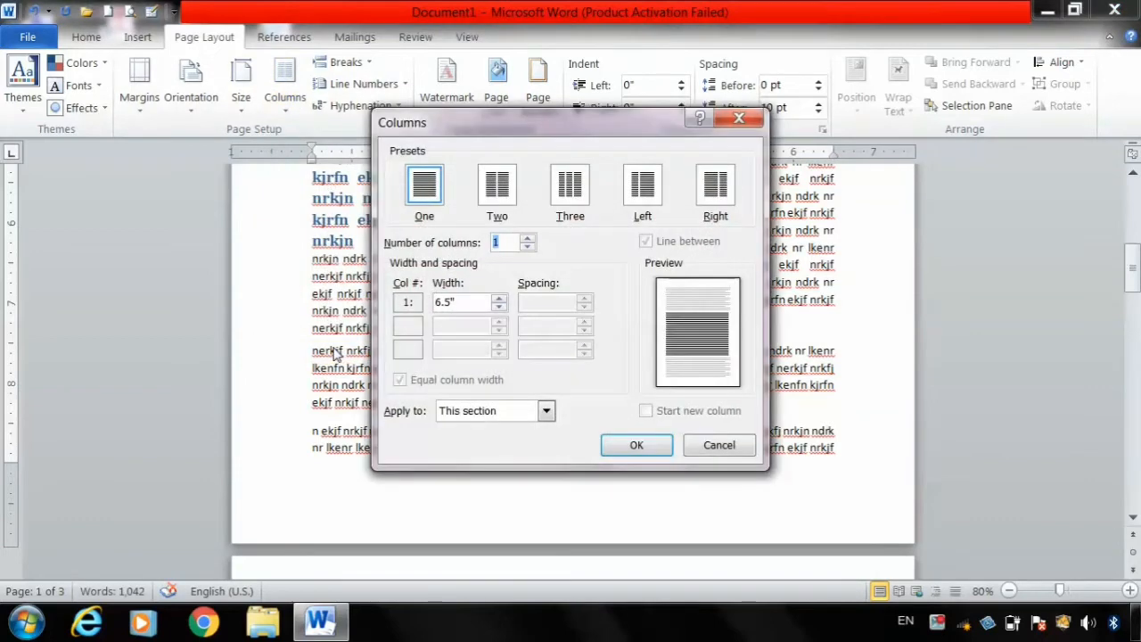
{"action": "left_click", "coordinate": [546, 411]}
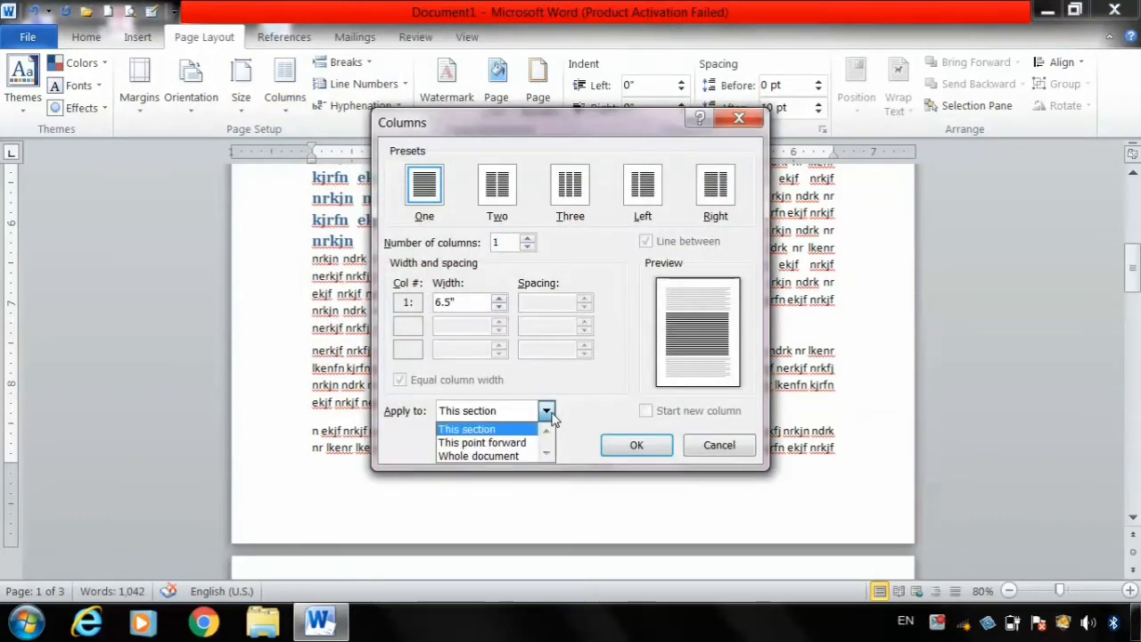
{"action": "left_click", "coordinate": [514, 443]}
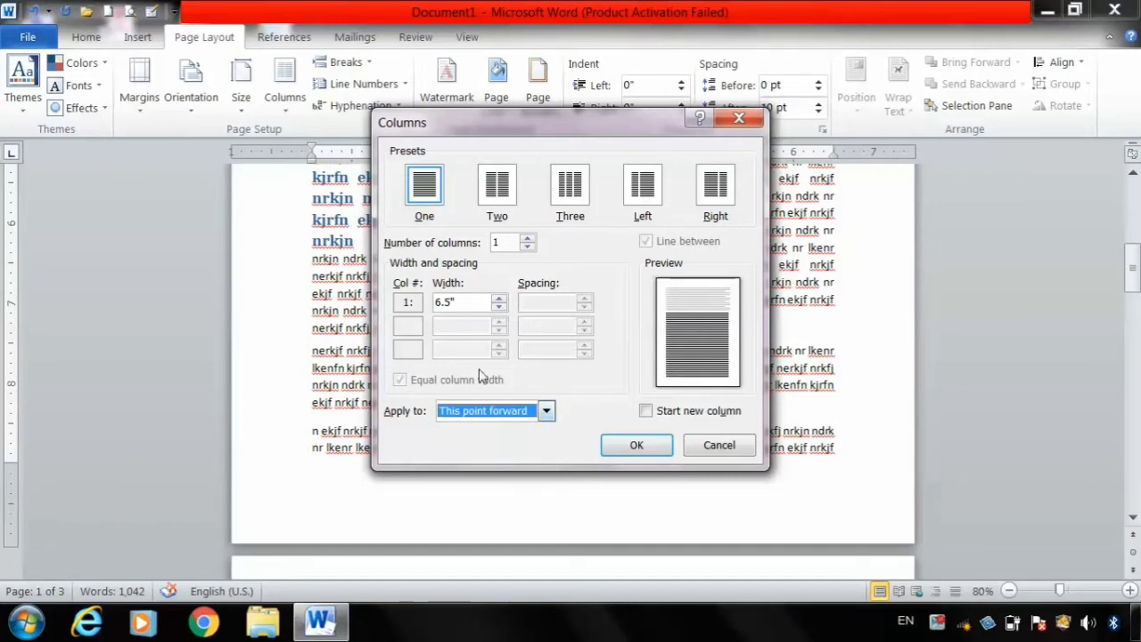
{"action": "left_click", "coordinate": [527, 238]}
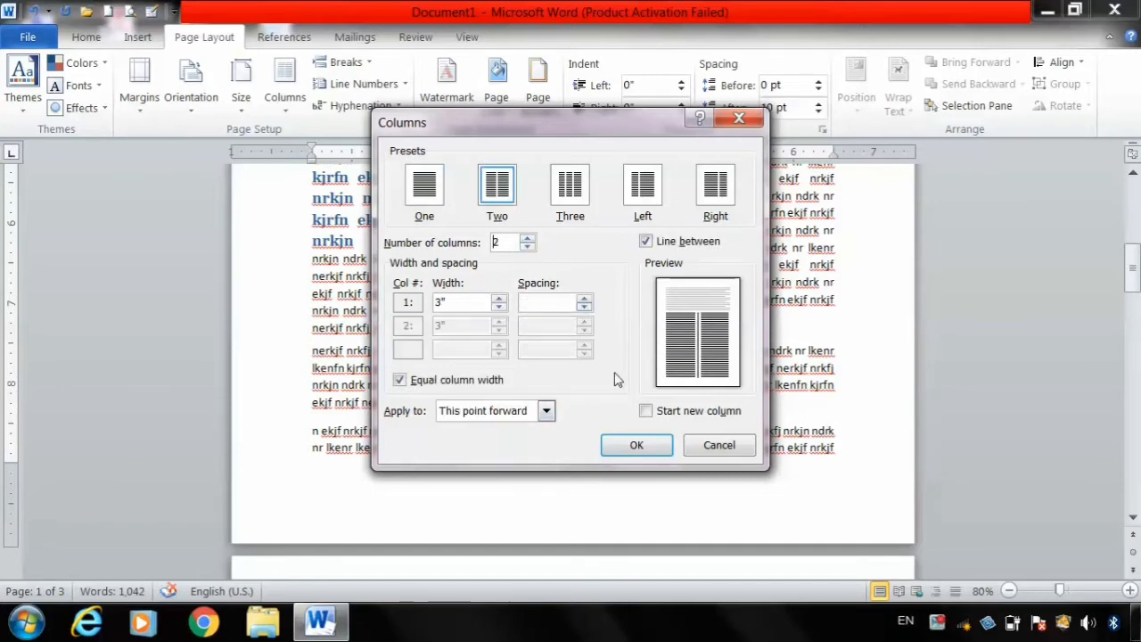
{"action": "left_click", "coordinate": [636, 444]}
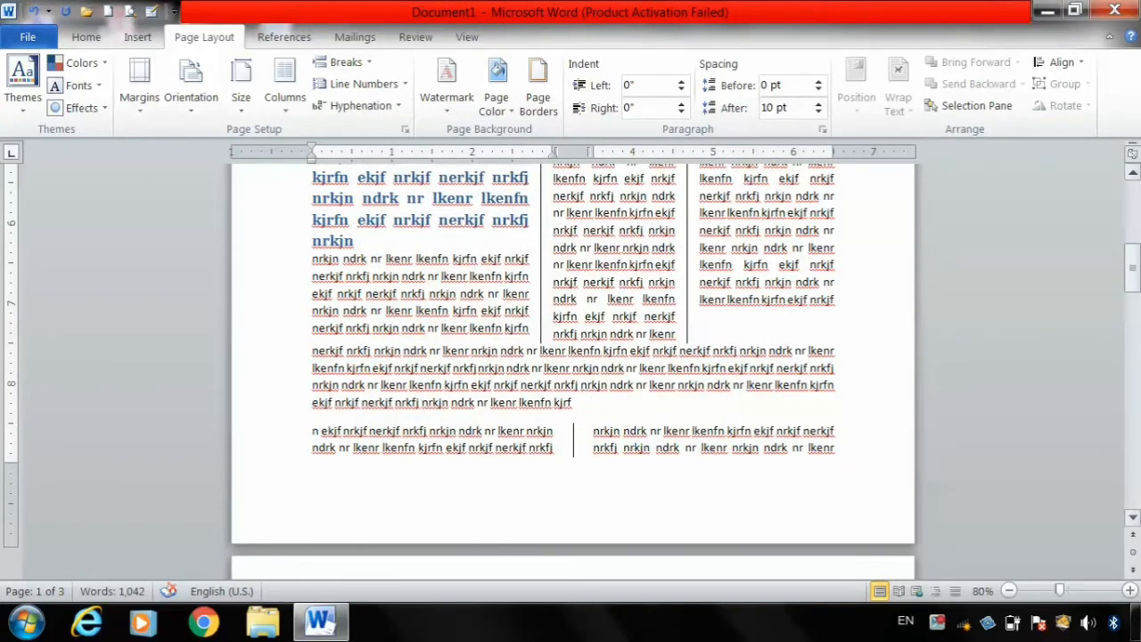
Apply the One column preset with the "This point forward" scope, starting before "ekjf" at the head of page 2's second column.
{"action": "left_click_drag", "start_coordinate": [1135, 284], "coordinate": [1129, 325]}
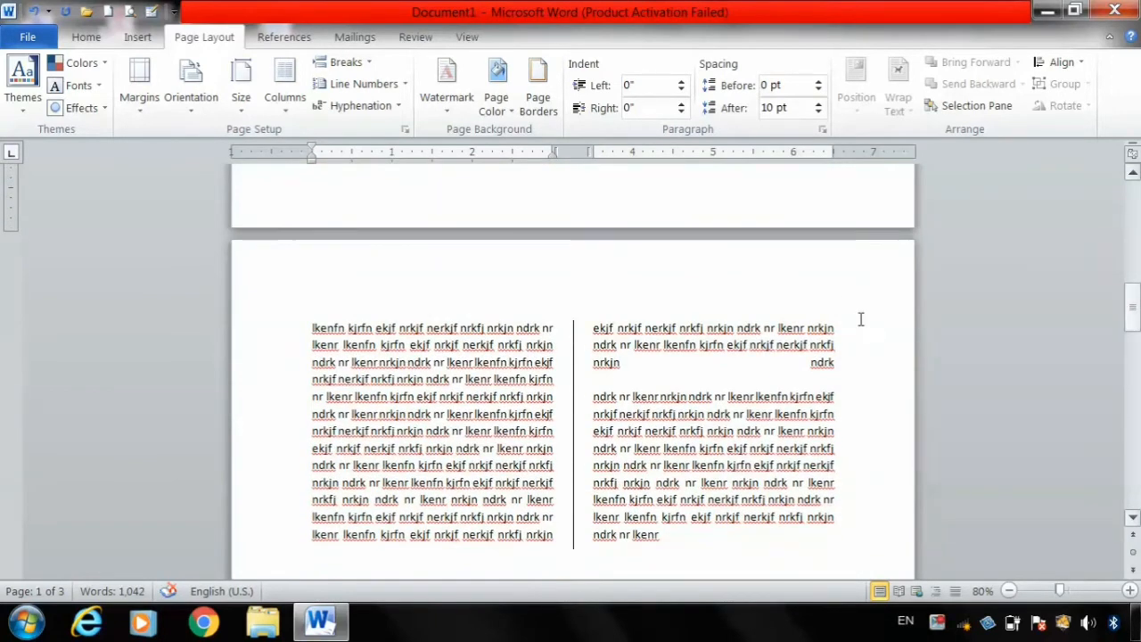
{"action": "left_click", "coordinate": [593, 328]}
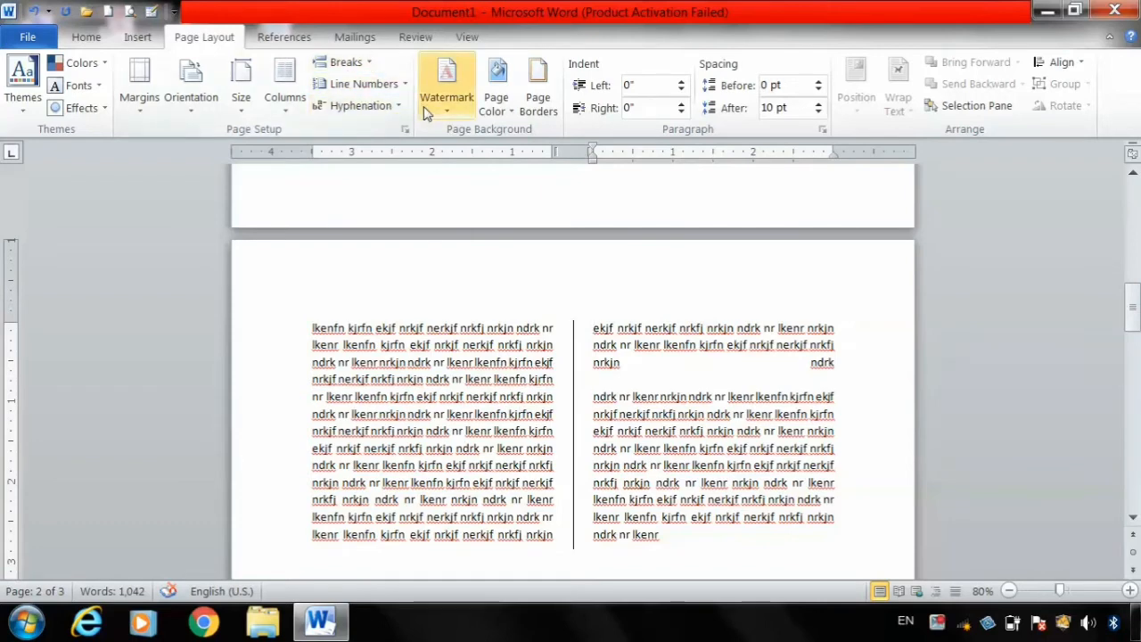
{"action": "left_click", "coordinate": [292, 105]}
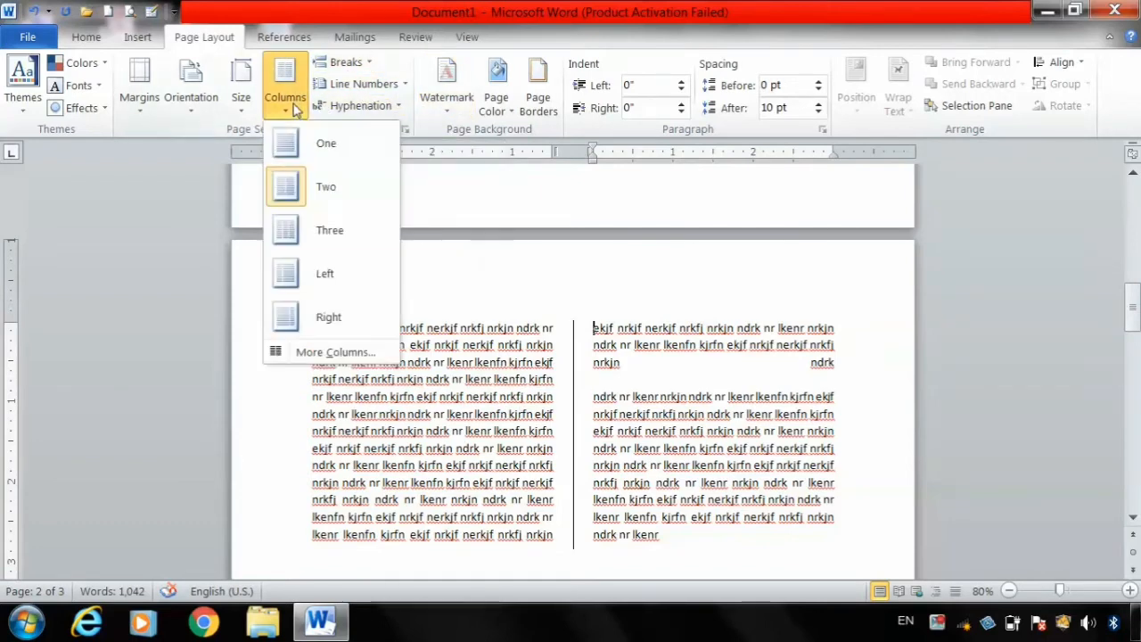
{"action": "left_click", "coordinate": [340, 351]}
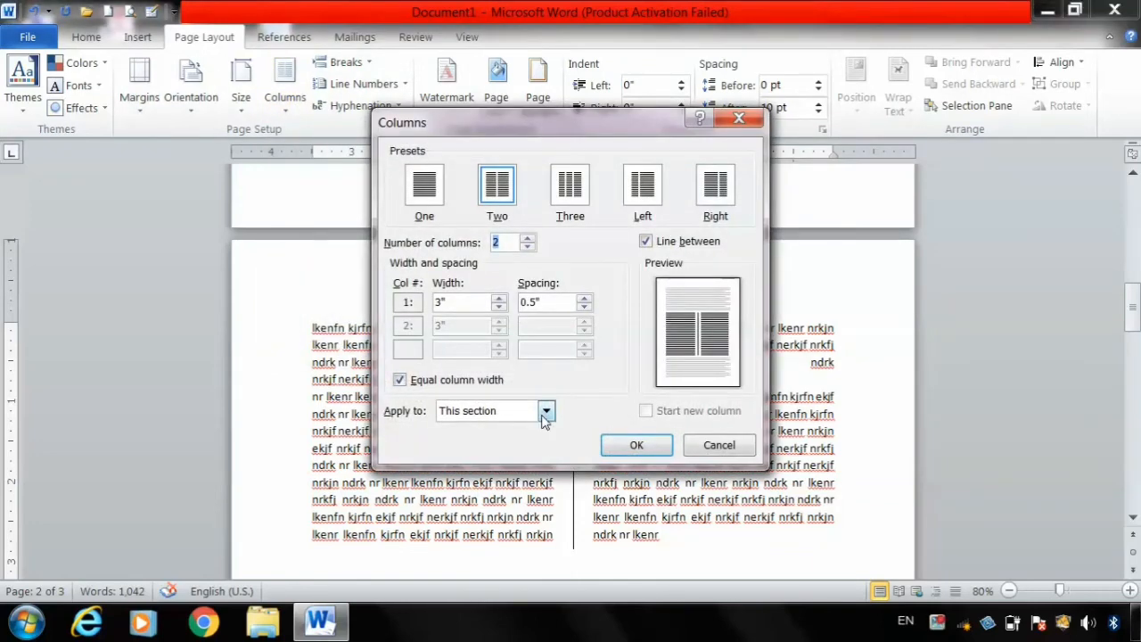
{"action": "left_click", "coordinate": [546, 415]}
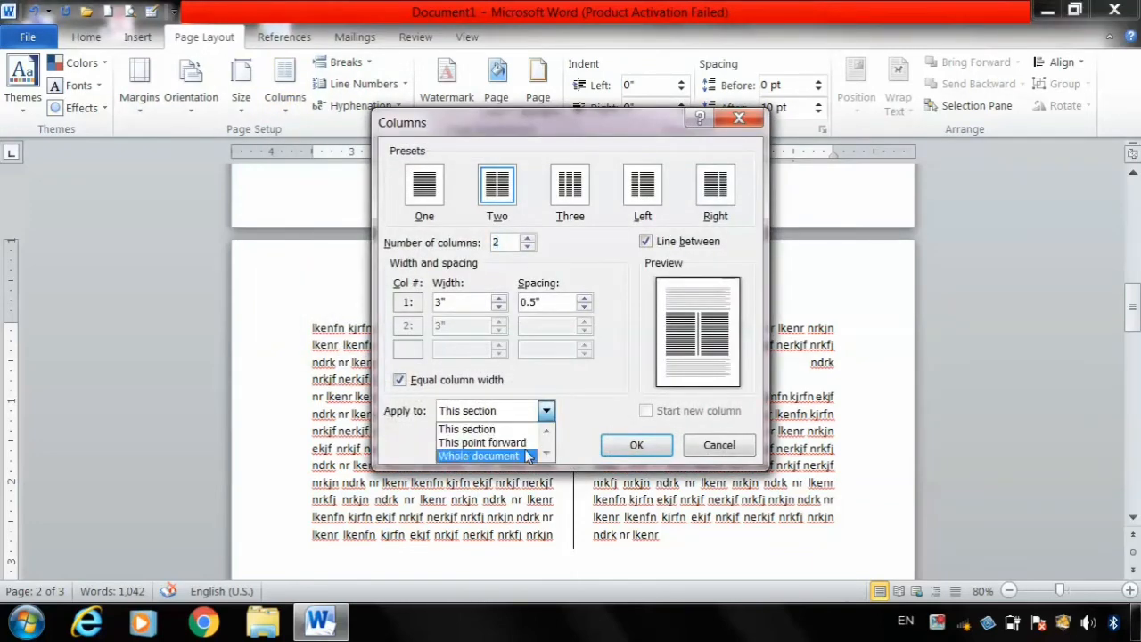
{"action": "left_click", "coordinate": [528, 446]}
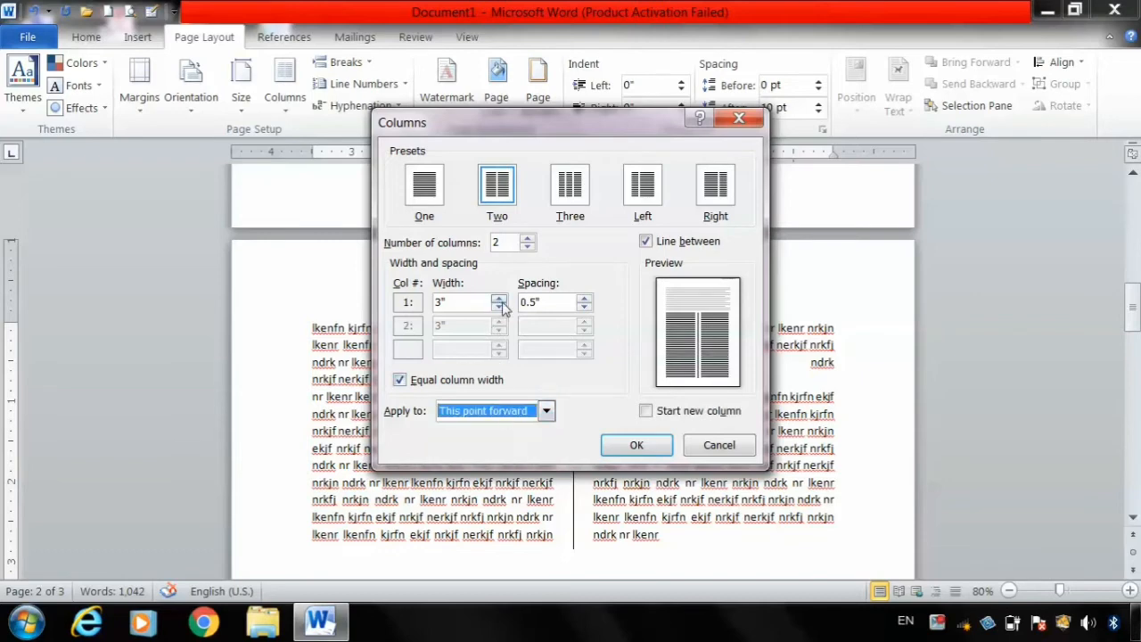
{"action": "left_click", "coordinate": [434, 198]}
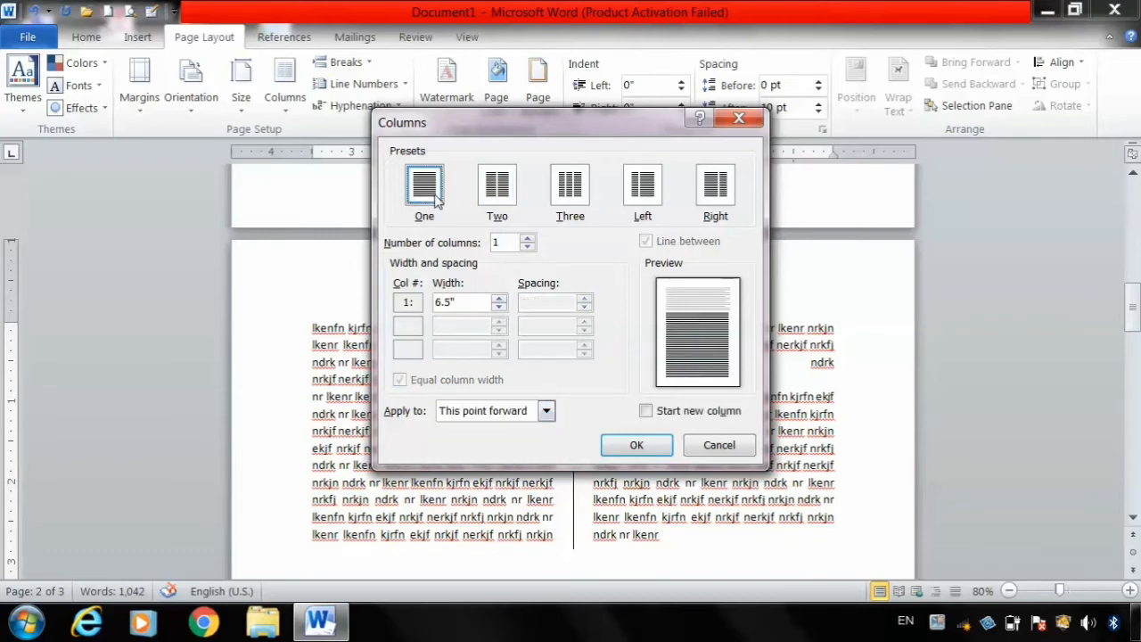
{"action": "left_click", "coordinate": [648, 446]}
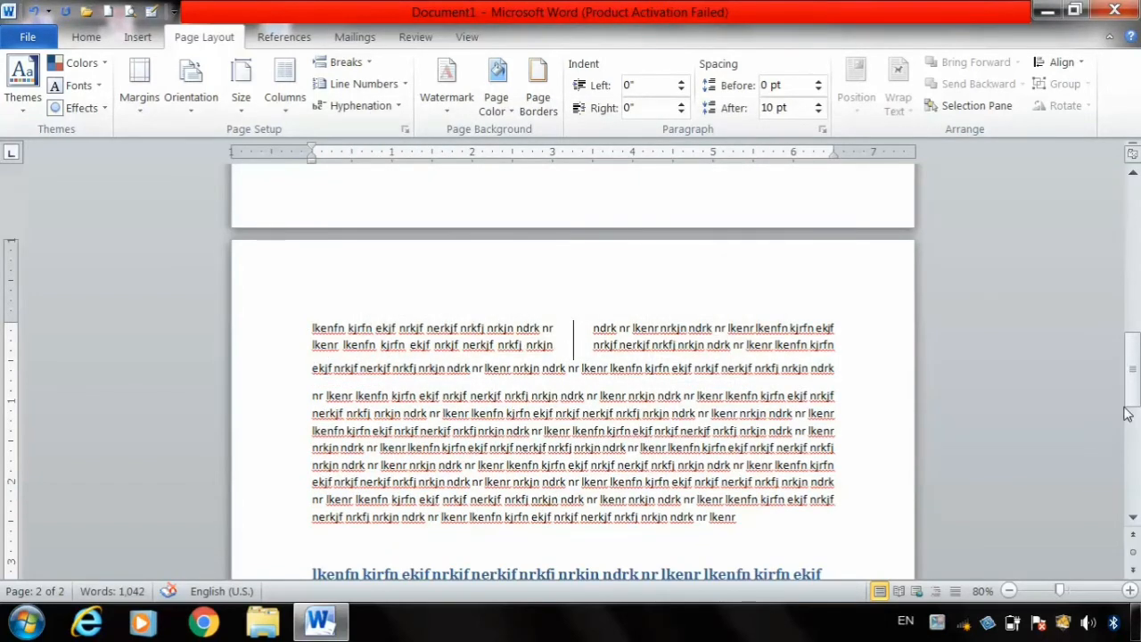
Format only the current section on page 2, starting at "ekjf", as two columns using the "This section" scope.
{"action": "left_click_drag", "start_coordinate": [1127, 412], "coordinate": [1130, 432]}
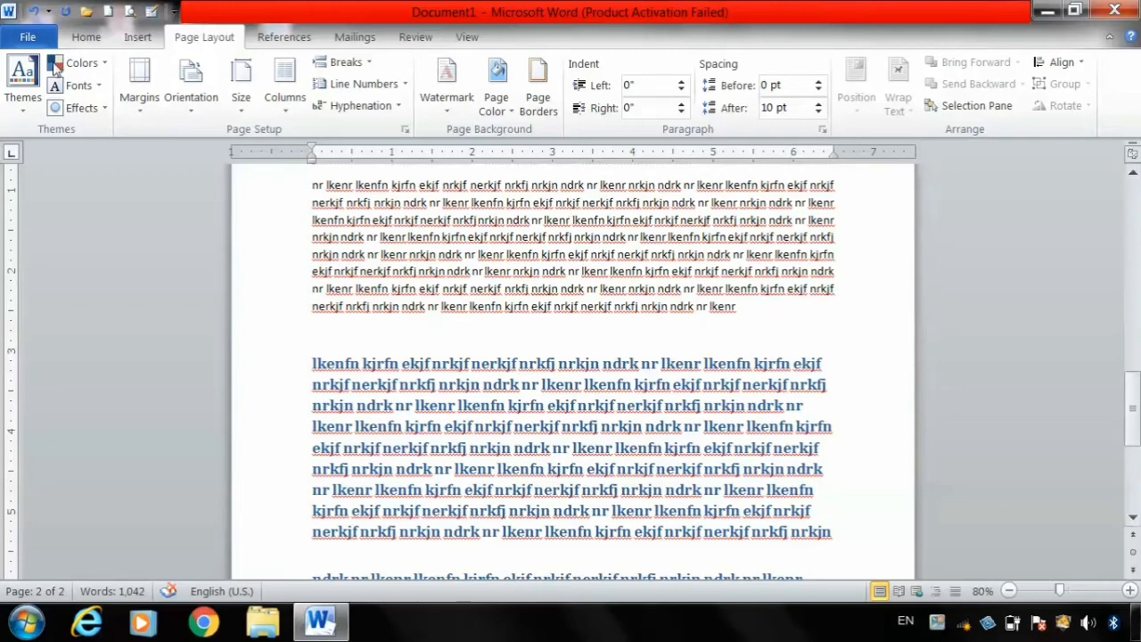
{"action": "left_click", "coordinate": [282, 103]}
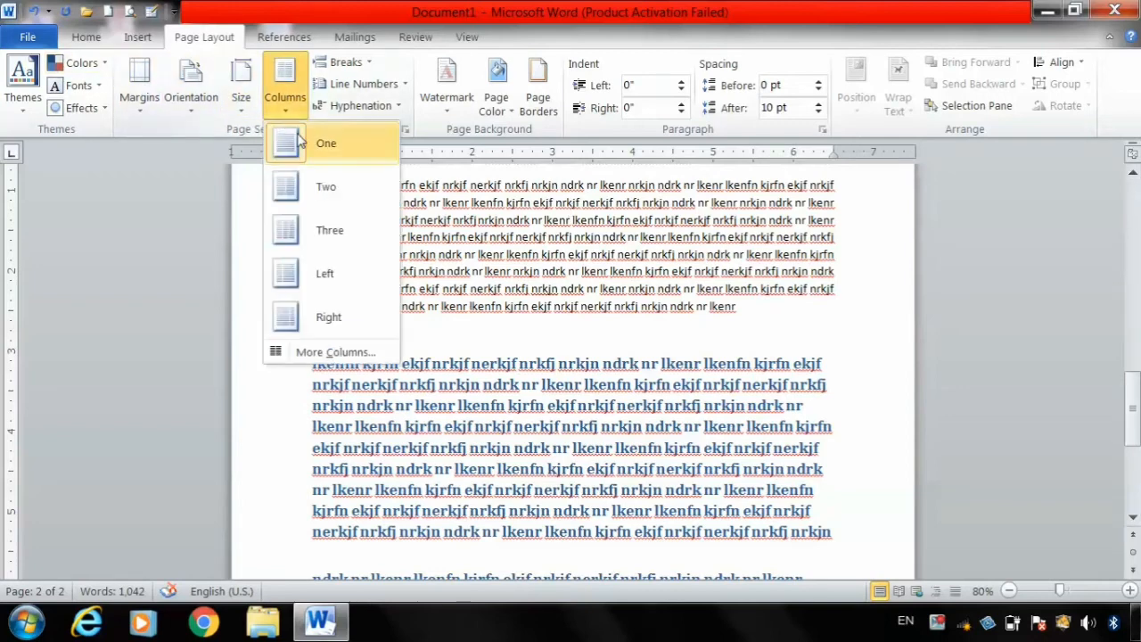
{"action": "left_click", "coordinate": [315, 353]}
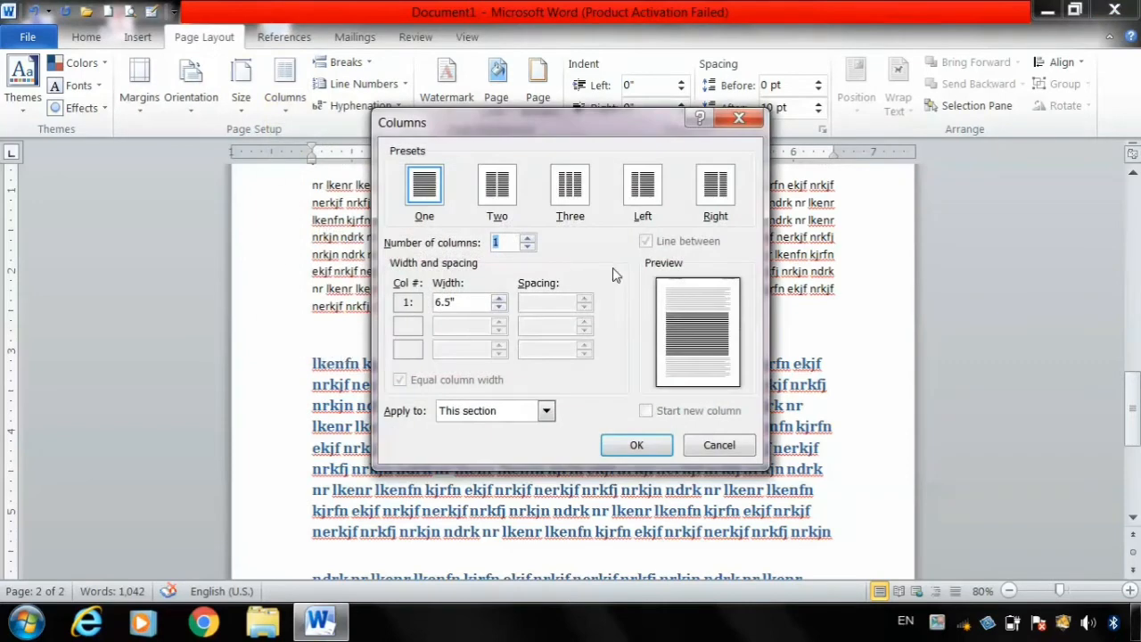
{"action": "left_click", "coordinate": [527, 239]}
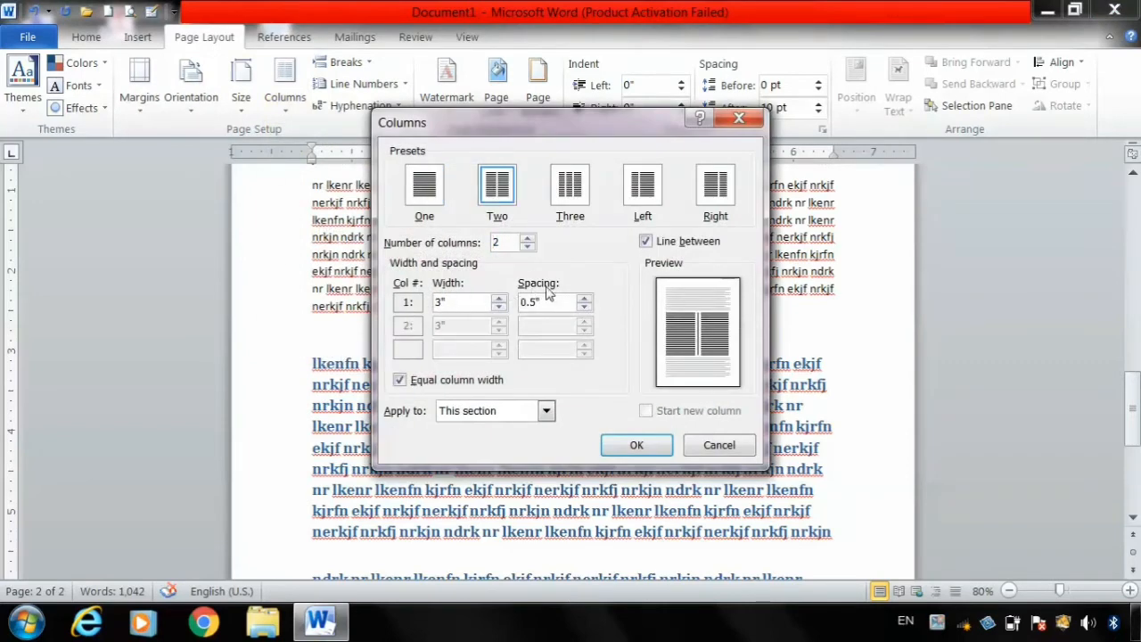
{"action": "left_click", "coordinate": [545, 411]}
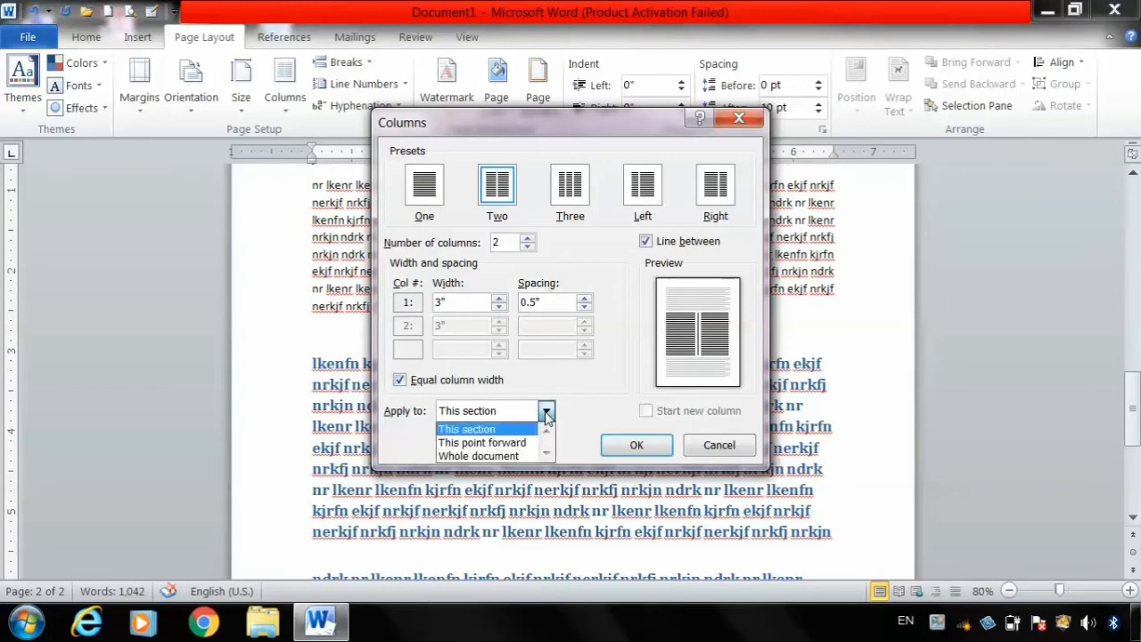
{"action": "left_click", "coordinate": [523, 456]}
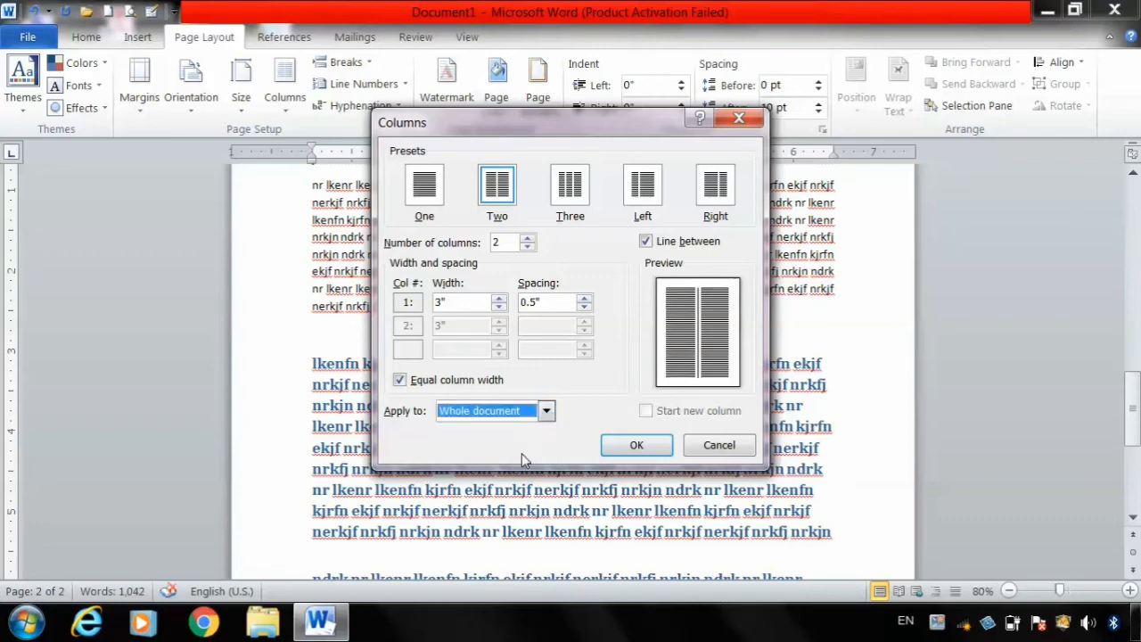
{"action": "left_click", "coordinate": [547, 412]}
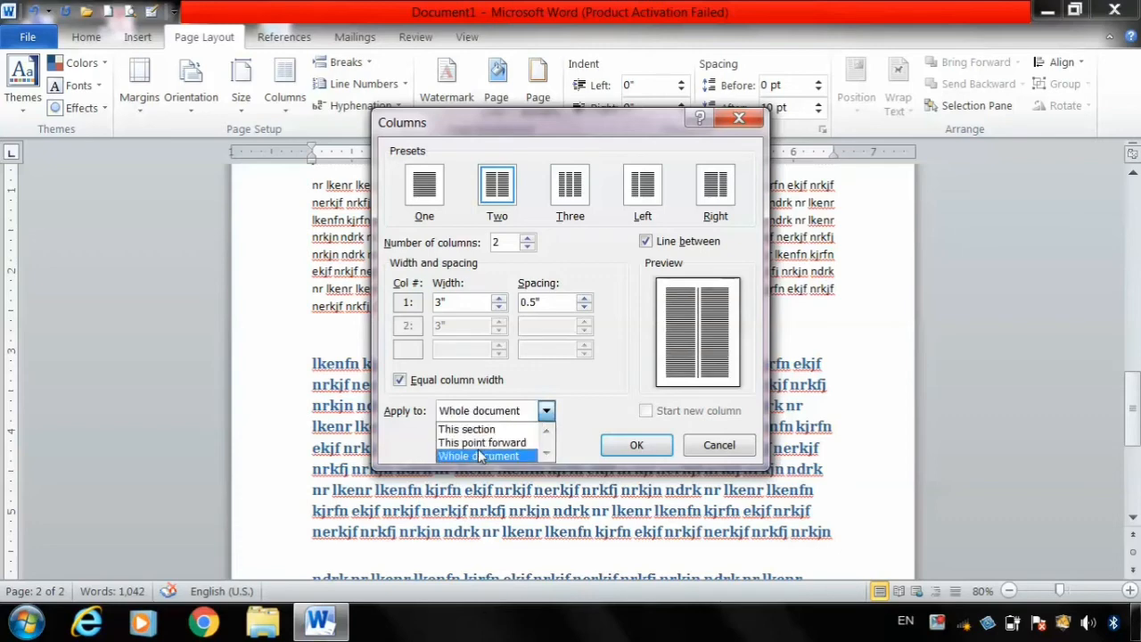
{"action": "left_click", "coordinate": [499, 430]}
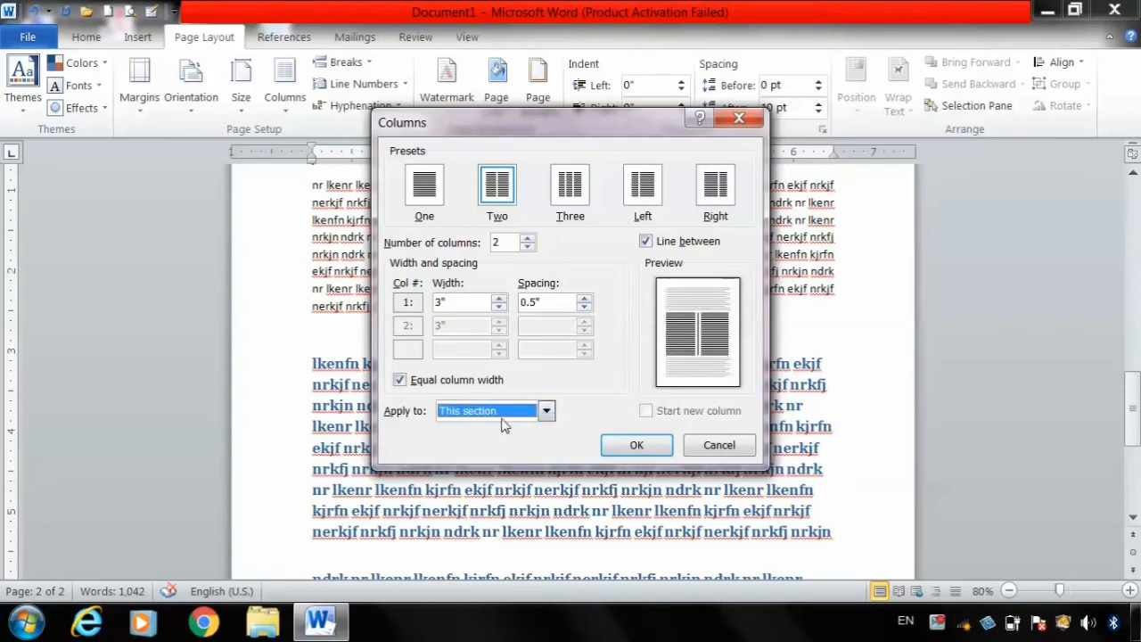
{"action": "left_click", "coordinate": [545, 412]}
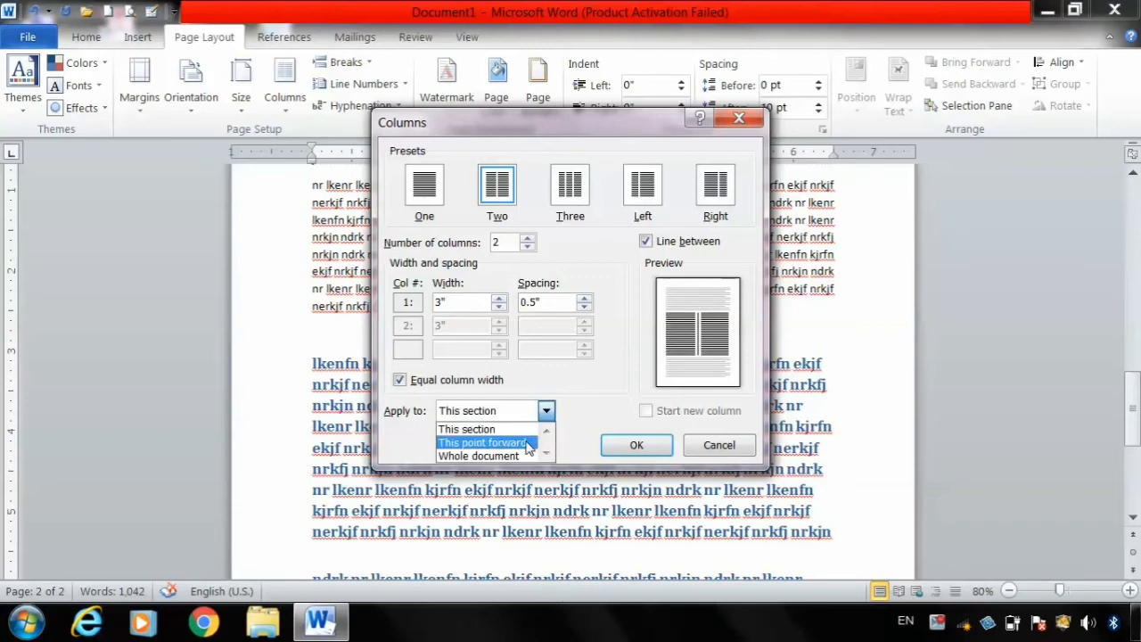
{"action": "left_click", "coordinate": [655, 450]}
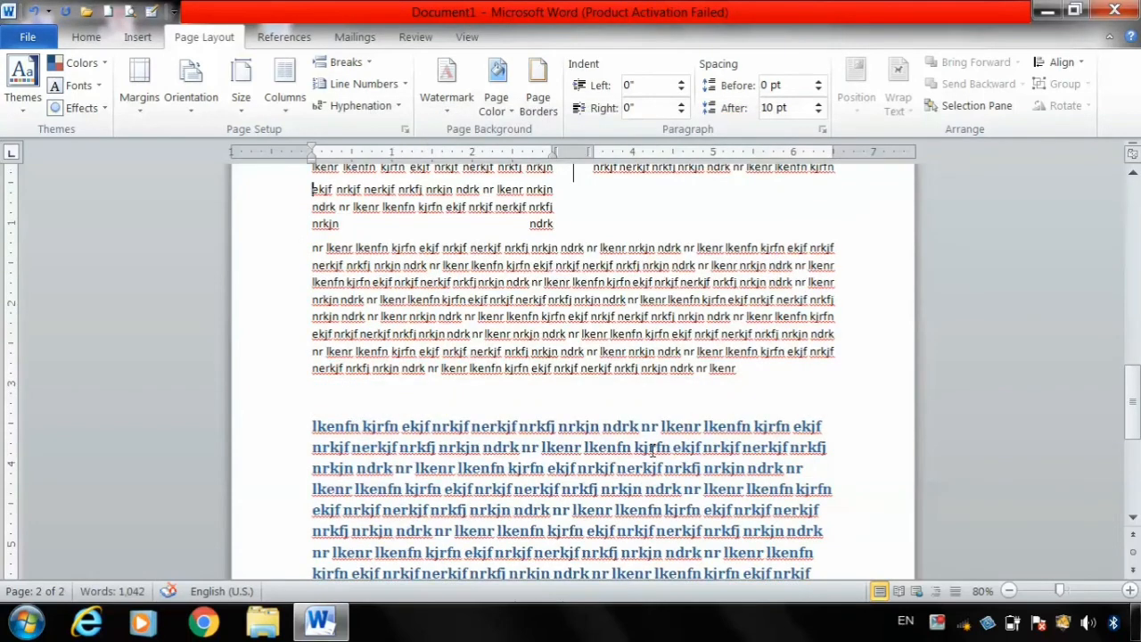